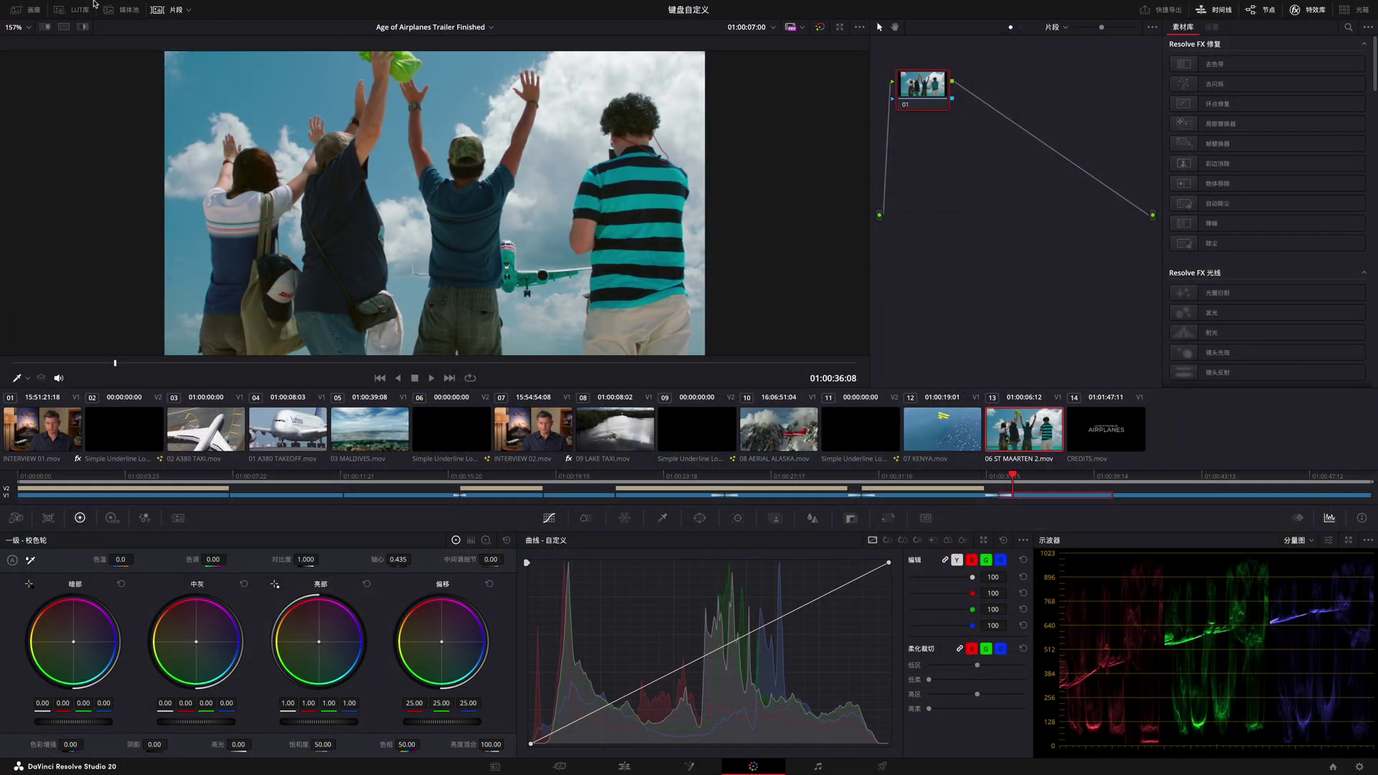
Step: Open Keyboard Customization from the DaVinci Resolve menu and list the Premiere Pro, Final Cut Pro X and Avid presets
{"action": "left_click", "coordinate": [83, 6]}
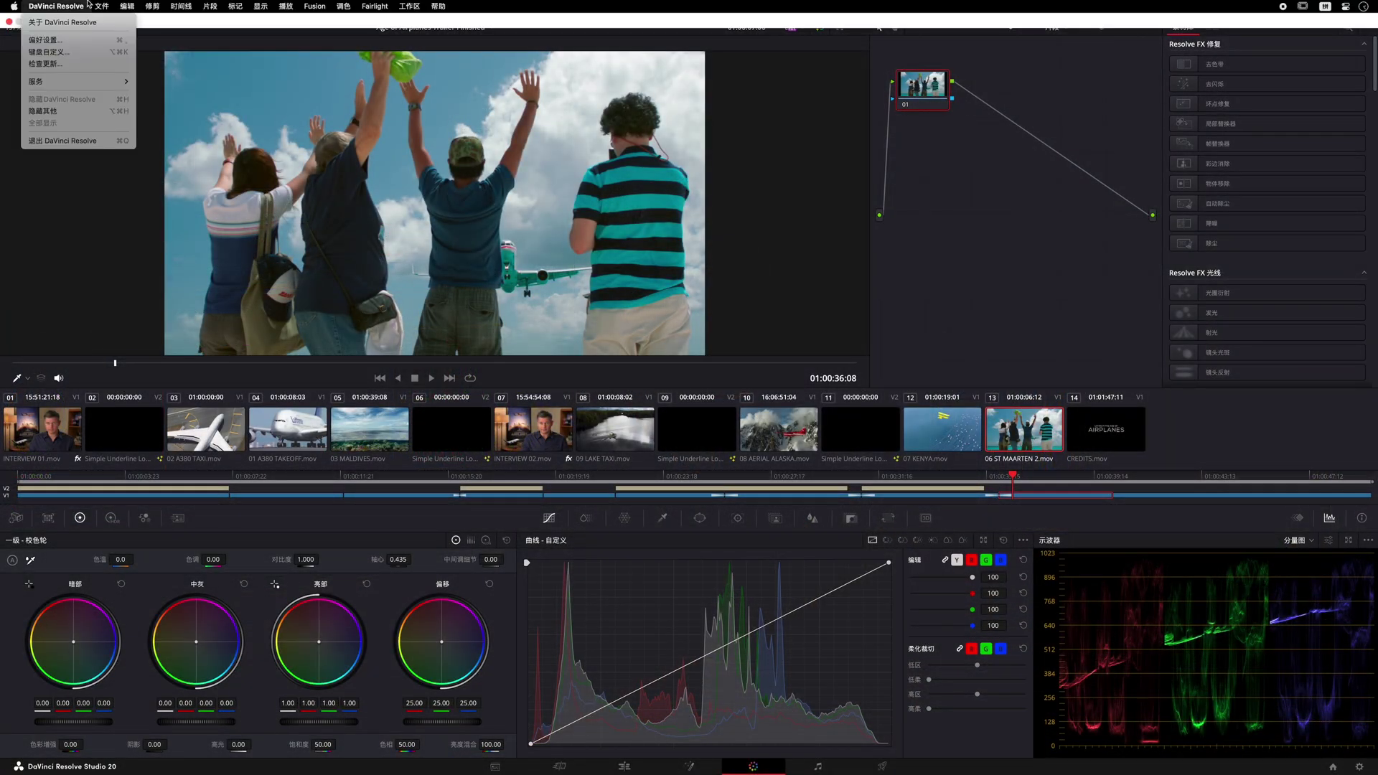
{"action": "left_click", "coordinate": [82, 52]}
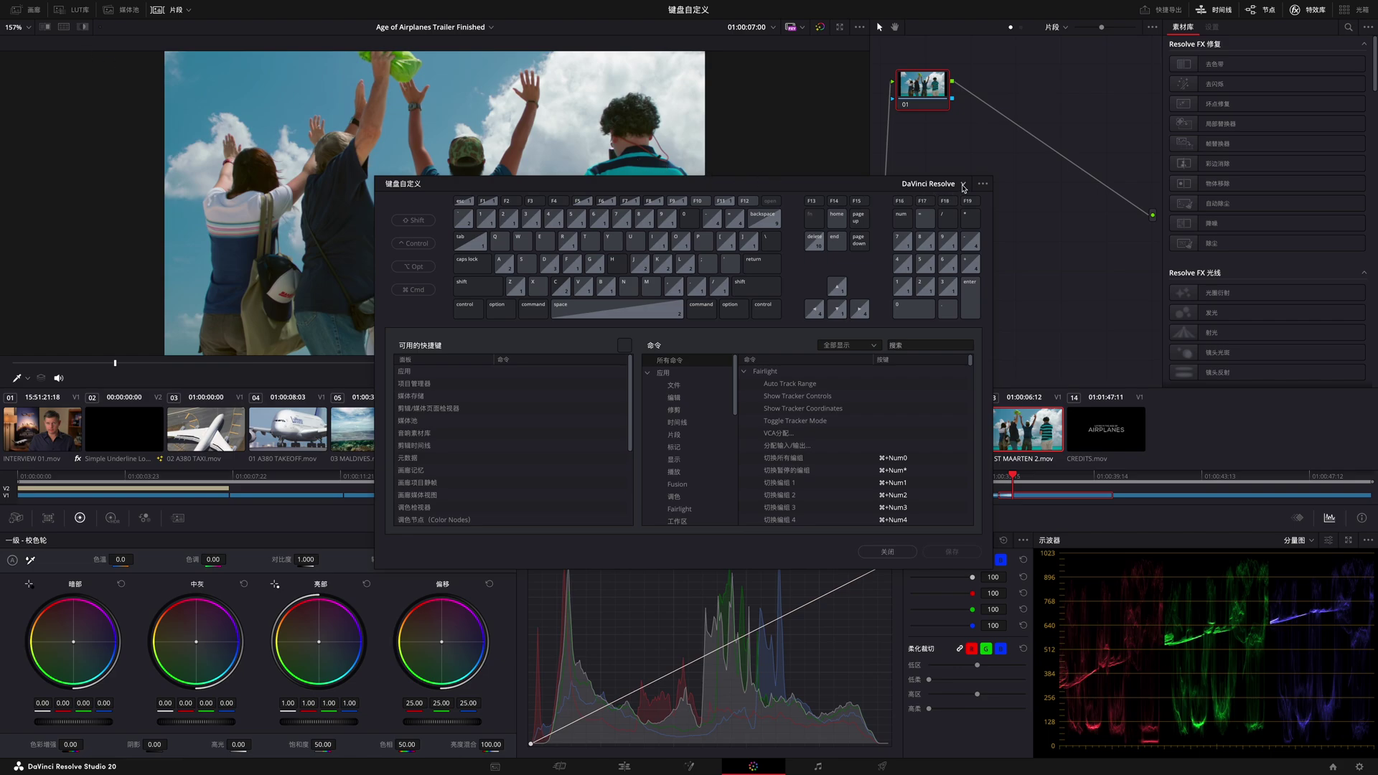
{"action": "left_click", "coordinate": [963, 185]}
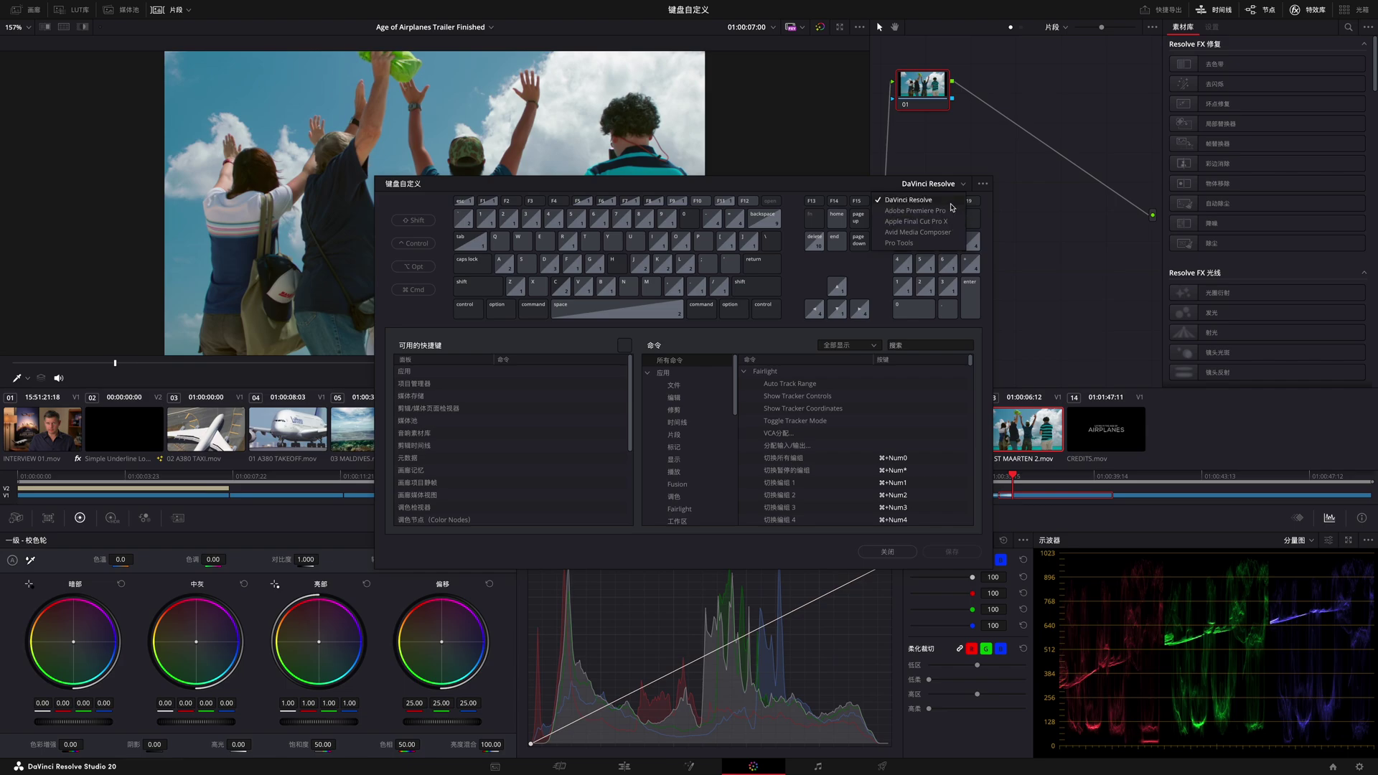
Step: Keep the DaVinci Resolve preset and browse the File, Edit, Trim and Timeline command categories
{"action": "left_click", "coordinate": [952, 202]}
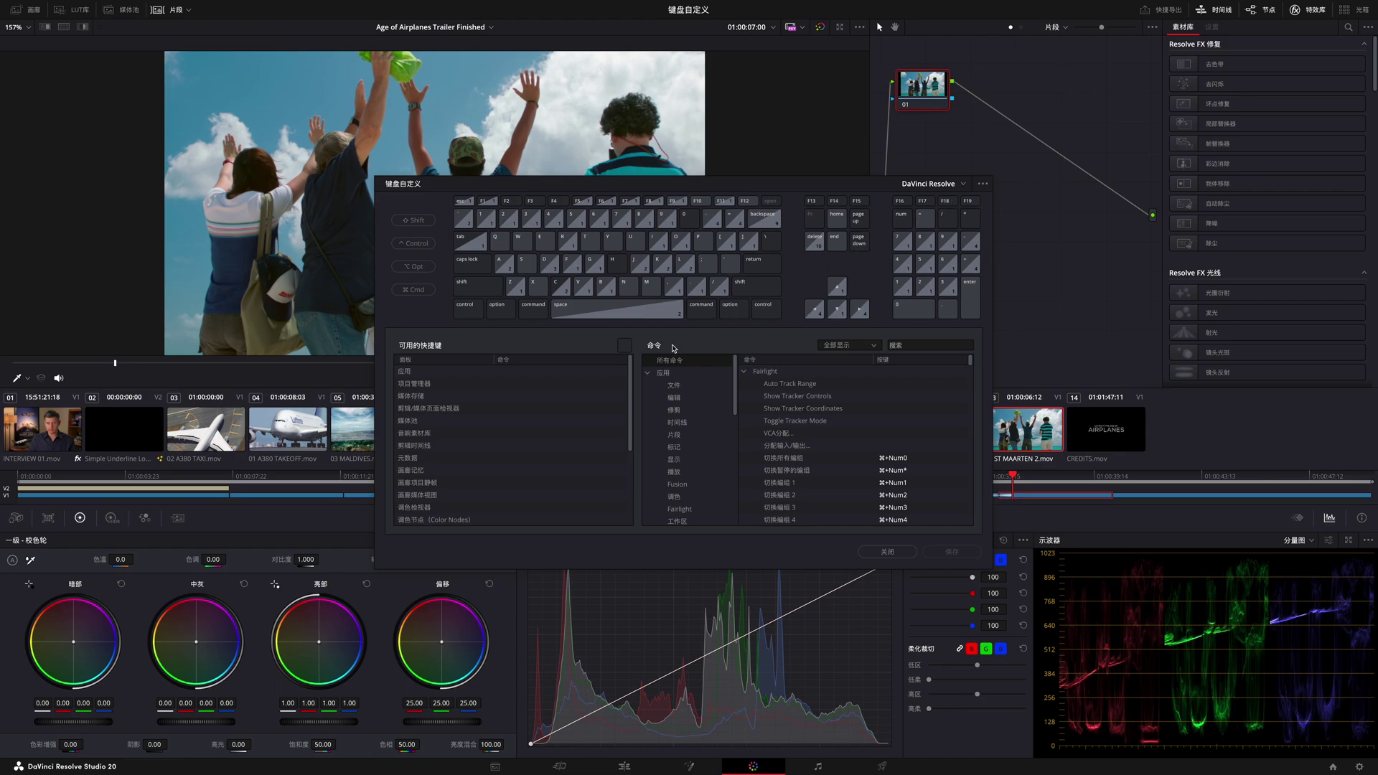
{"action": "left_click", "coordinate": [676, 387]}
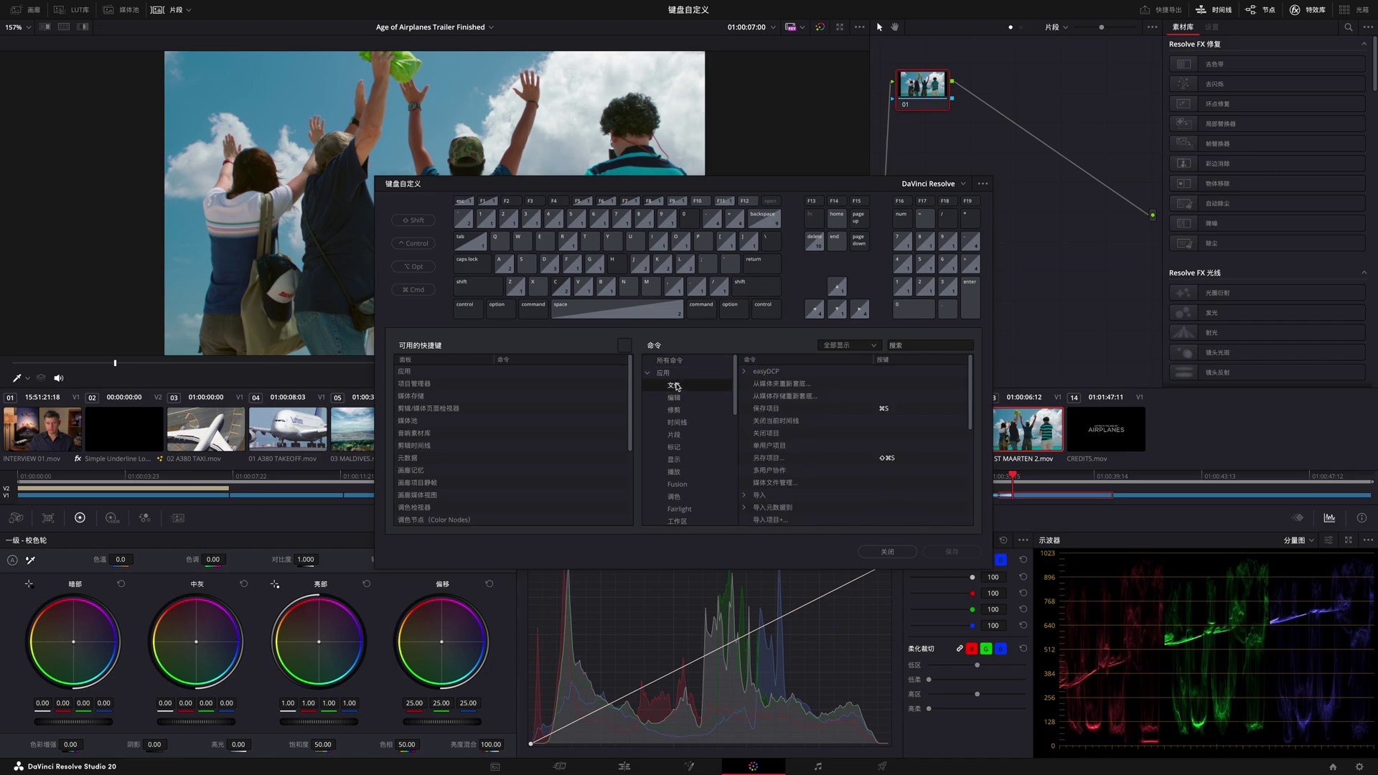
{"action": "left_click", "coordinate": [687, 399]}
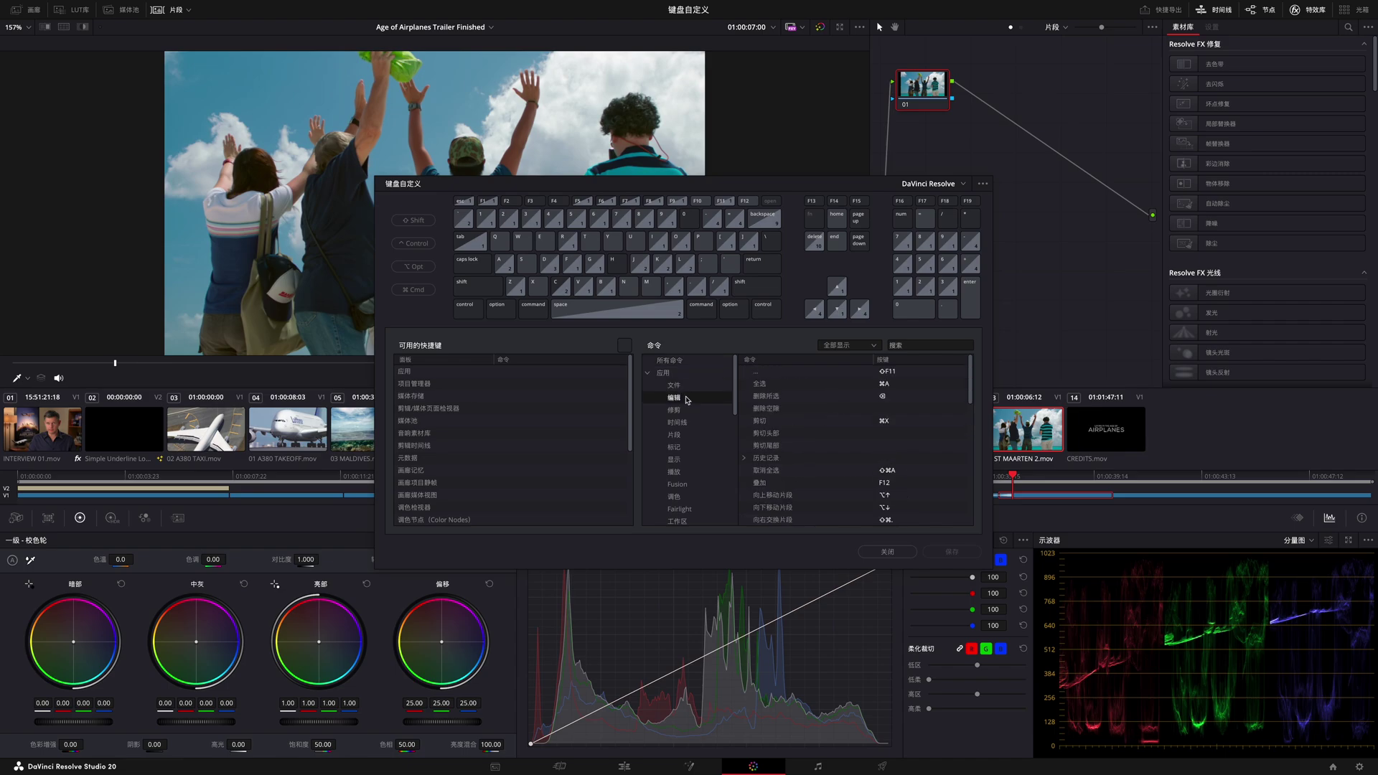
{"action": "left_click", "coordinate": [686, 412]}
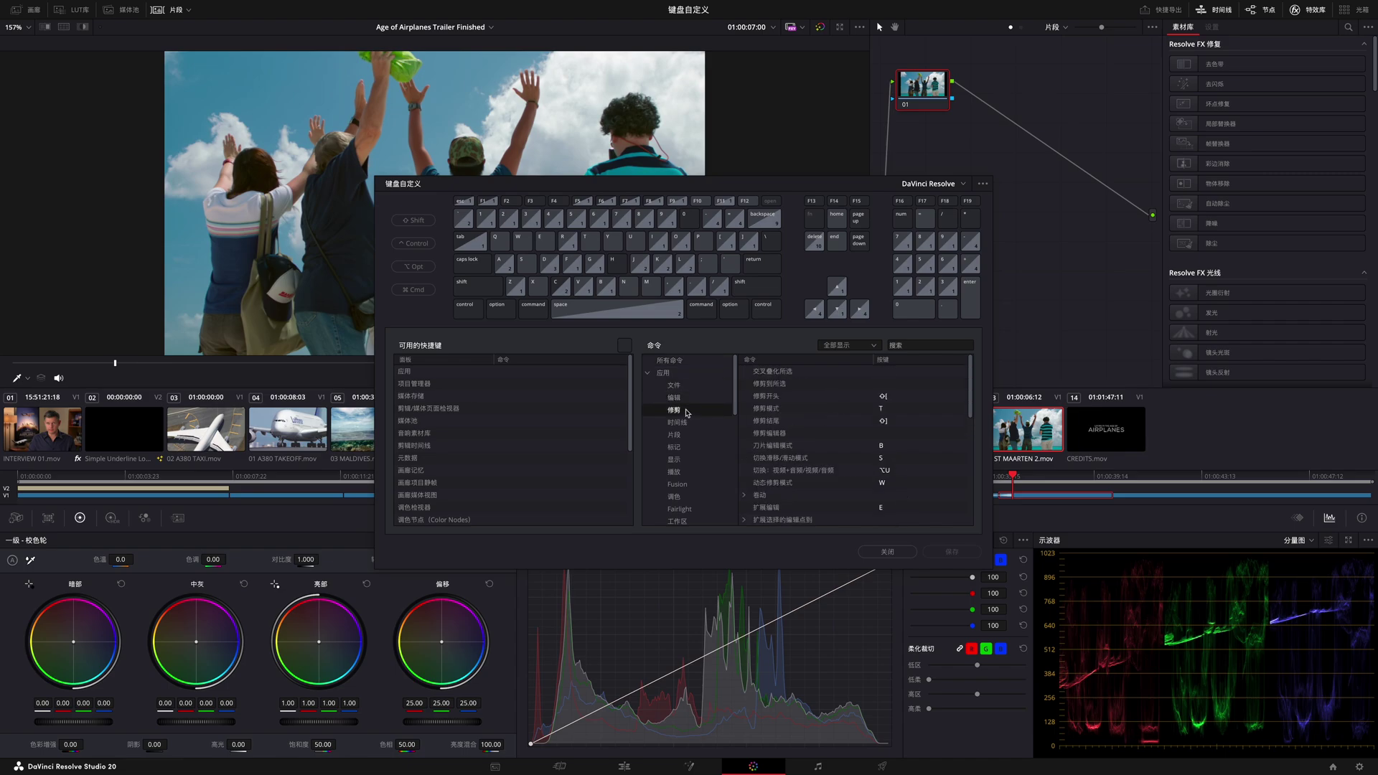
{"action": "left_click", "coordinate": [694, 423]}
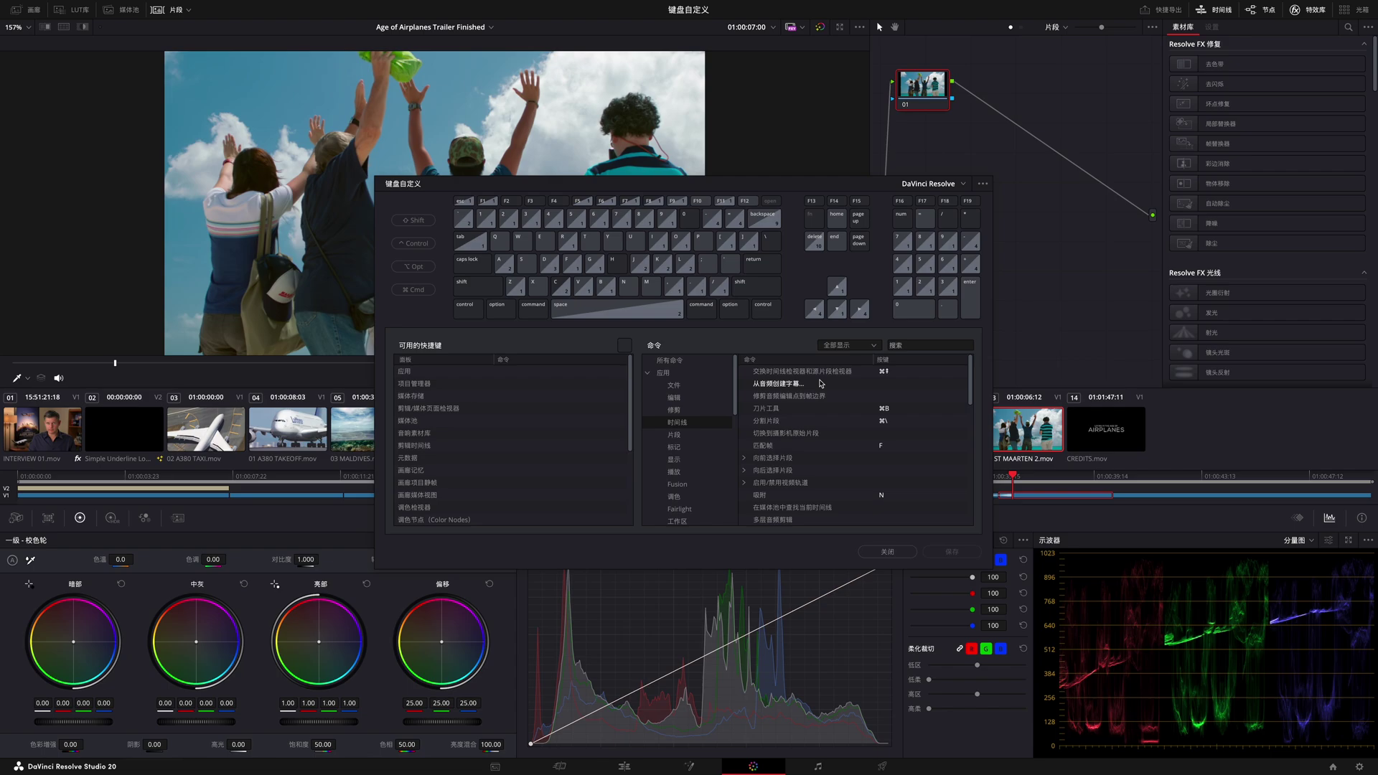
Step: Assign H to 从音频创建字幕, save the shortcuts as preset 'DaVinci Resolve1', and close the dialog
{"action": "left_click", "coordinate": [888, 383]}
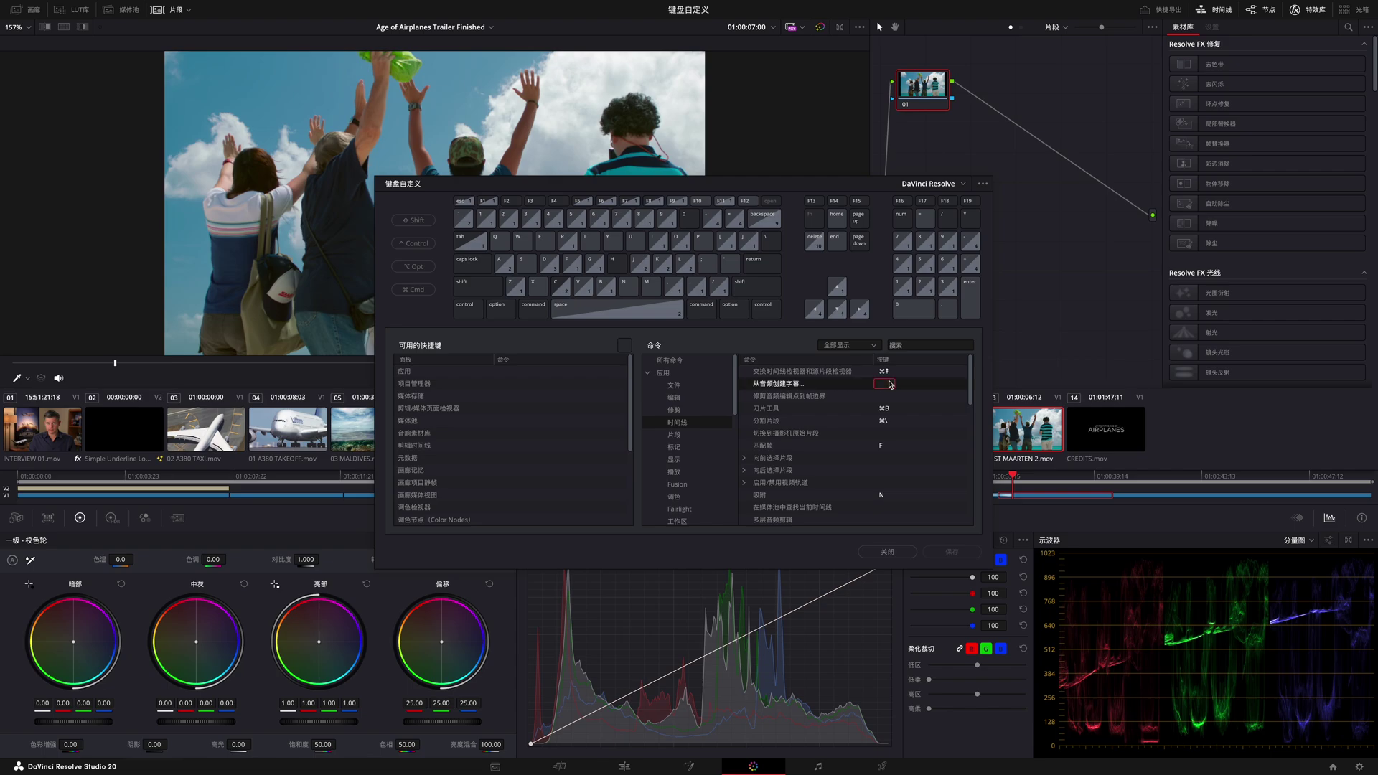
{"action": "key", "text": "h"}
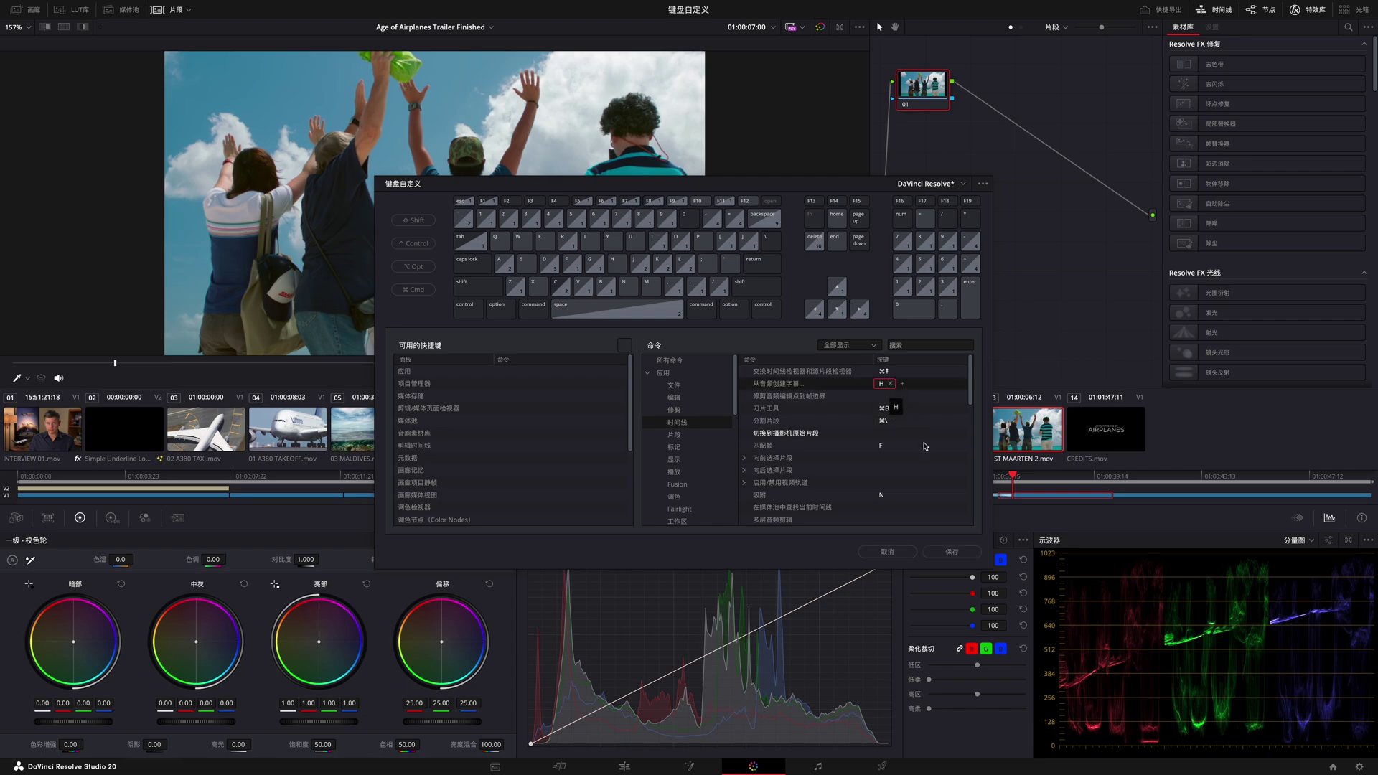
{"action": "left_click", "coordinate": [952, 552]}
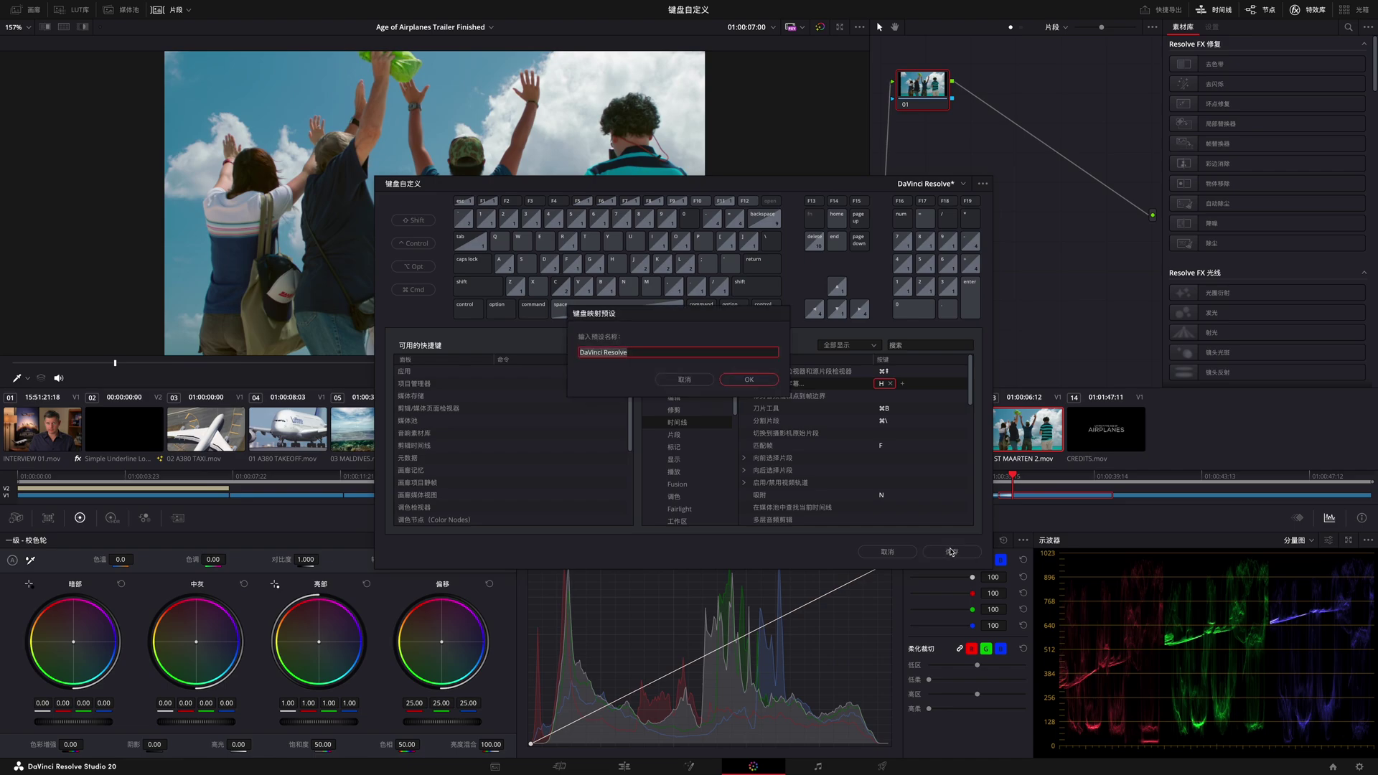
{"action": "type", "text": "1"}
{"action": "left_click", "coordinate": [757, 382]}
{"action": "left_click", "coordinate": [875, 550]}
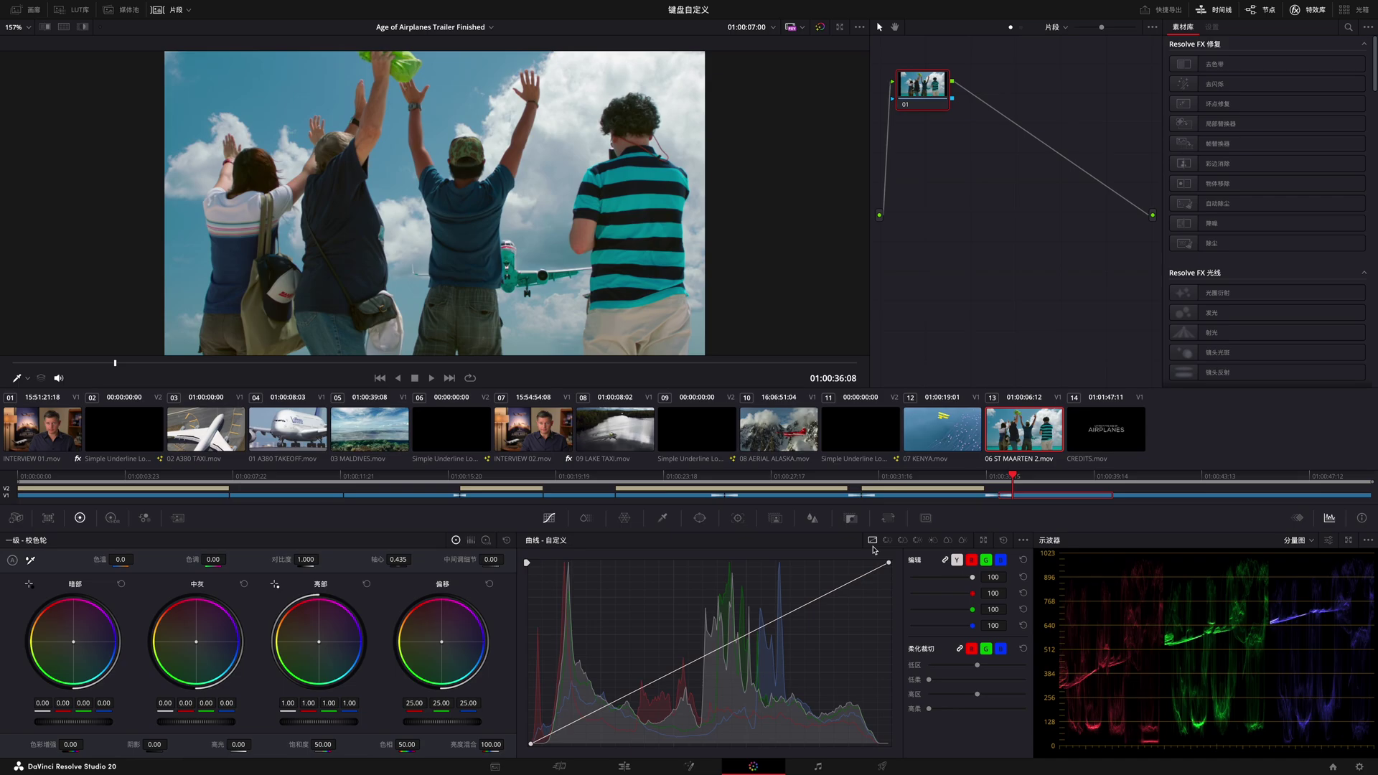
Step: Test the subtitles shortcut on the Edit page, then filter Keyboard Customization to 已指派 shortcuts only
{"action": "left_click", "coordinate": [624, 767]}
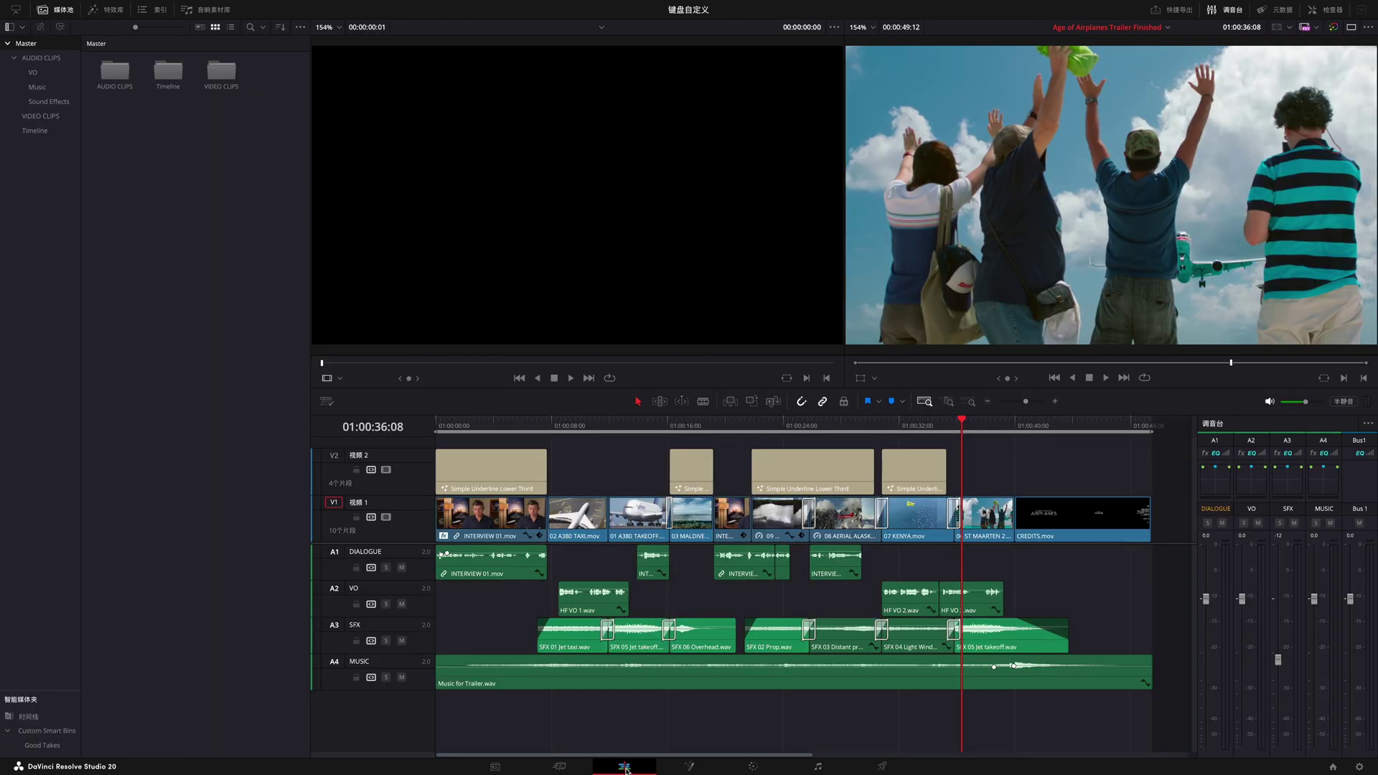
{"action": "key", "text": "ctrl+shift+t"}
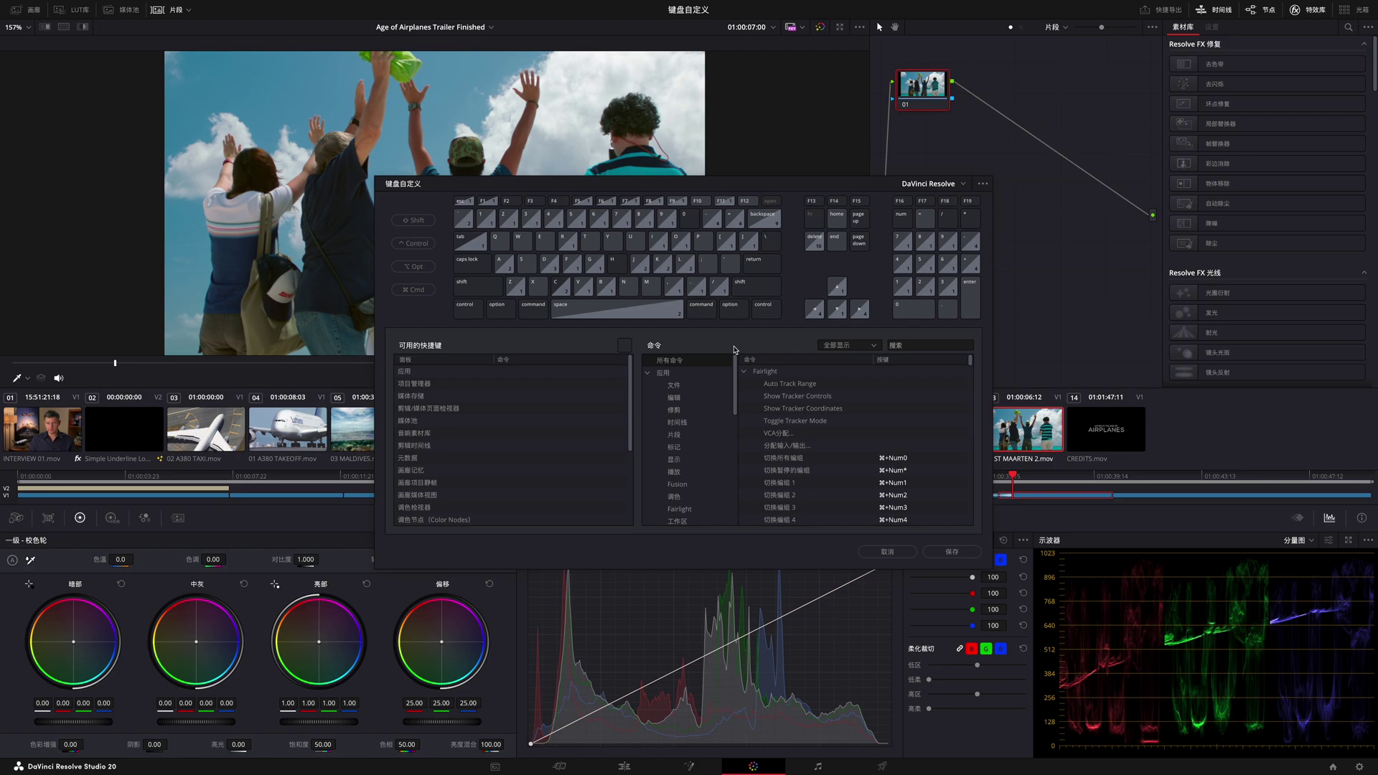
{"action": "left_click", "coordinate": [852, 347]}
{"action": "left_click", "coordinate": [855, 371]}
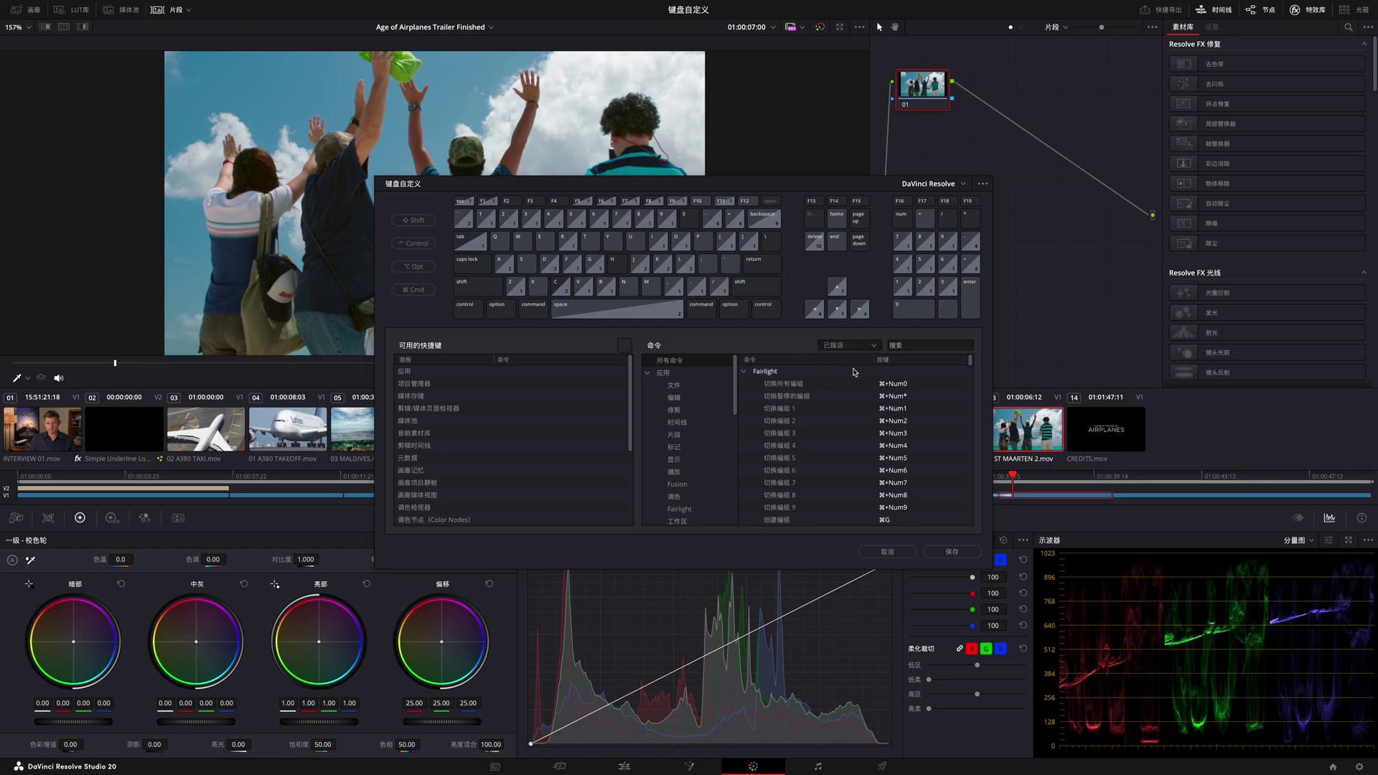
{"action": "left_click", "coordinate": [895, 346]}
Step: Search for 在媒体池中查找片段 and change its shortcut from ⌥F to ⌥G
{"action": "type", "text": "zaimeiti"}
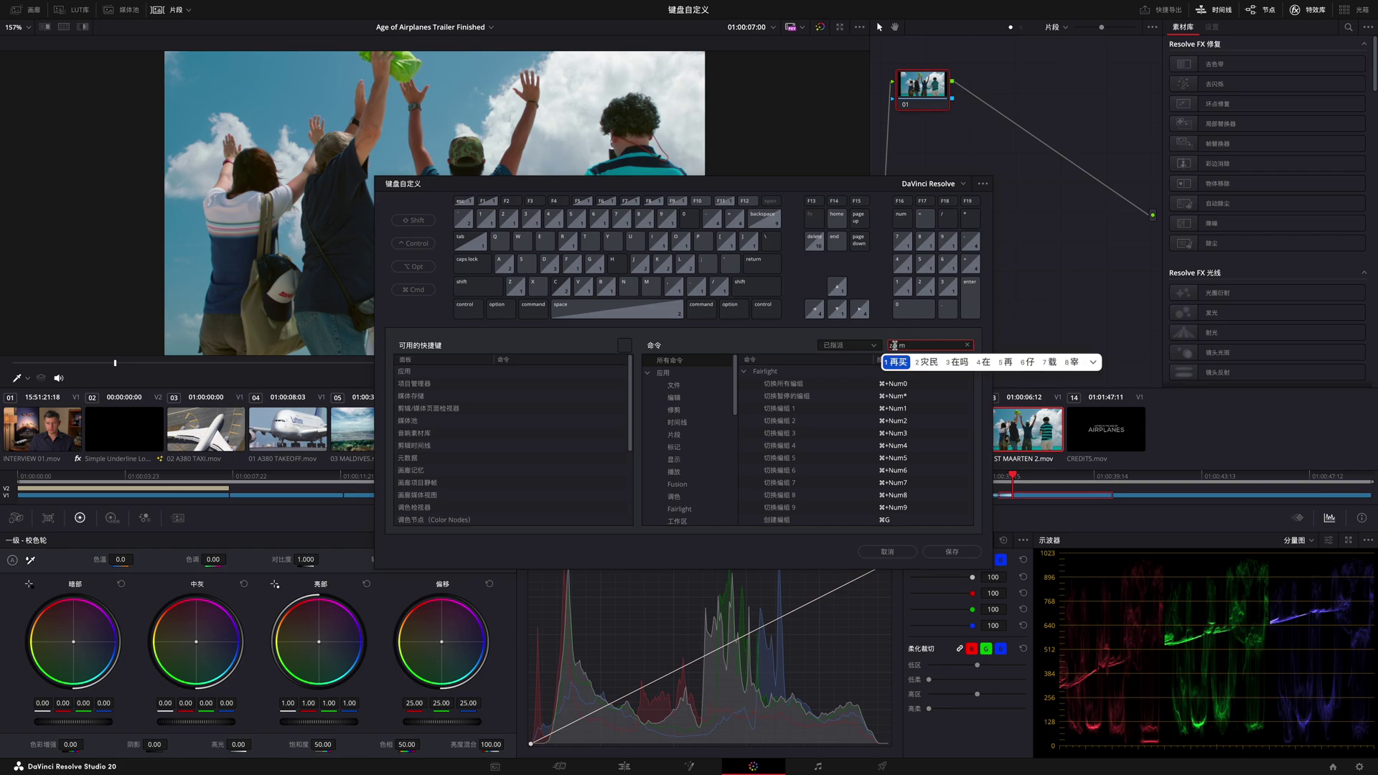
{"action": "type", "text": "chizhong"}
{"action": "key", "text": "space"}
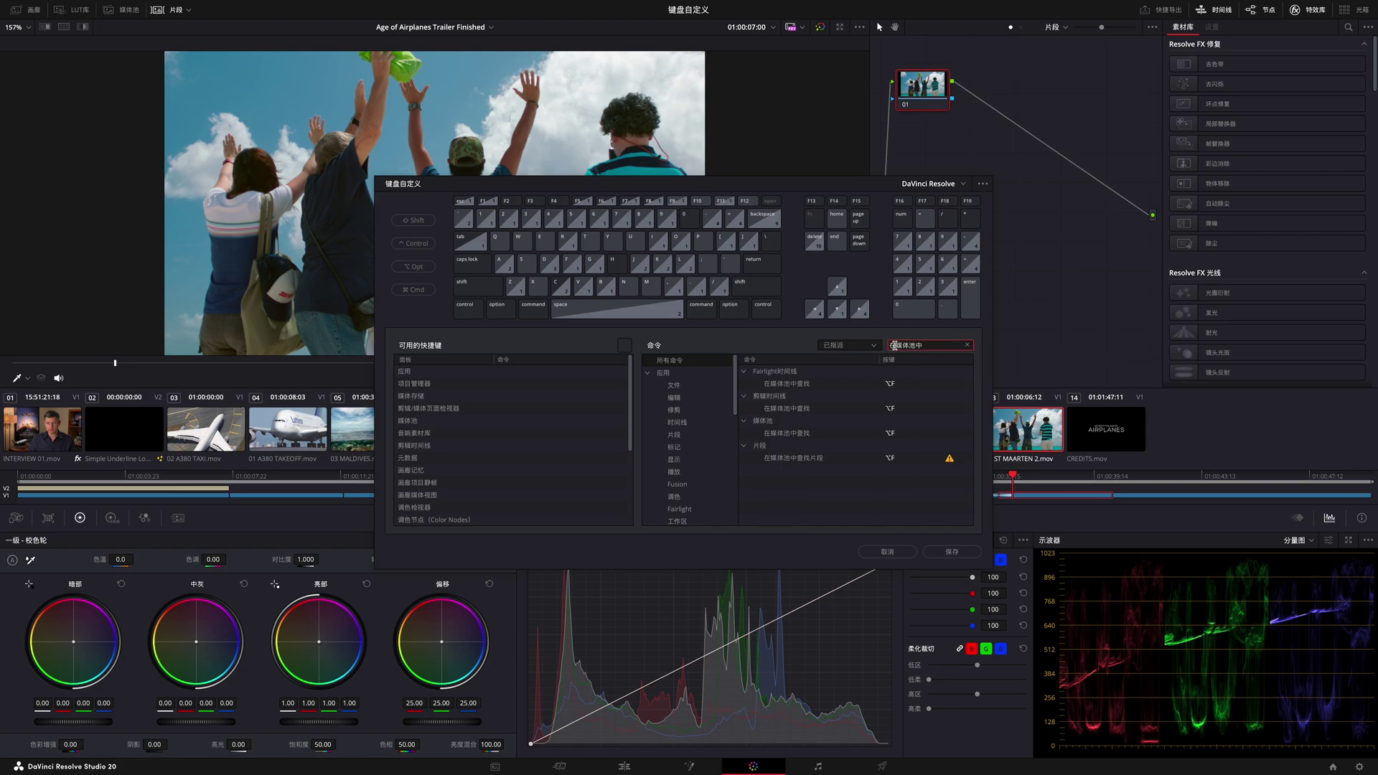
{"action": "type", "text": "hazhao"}
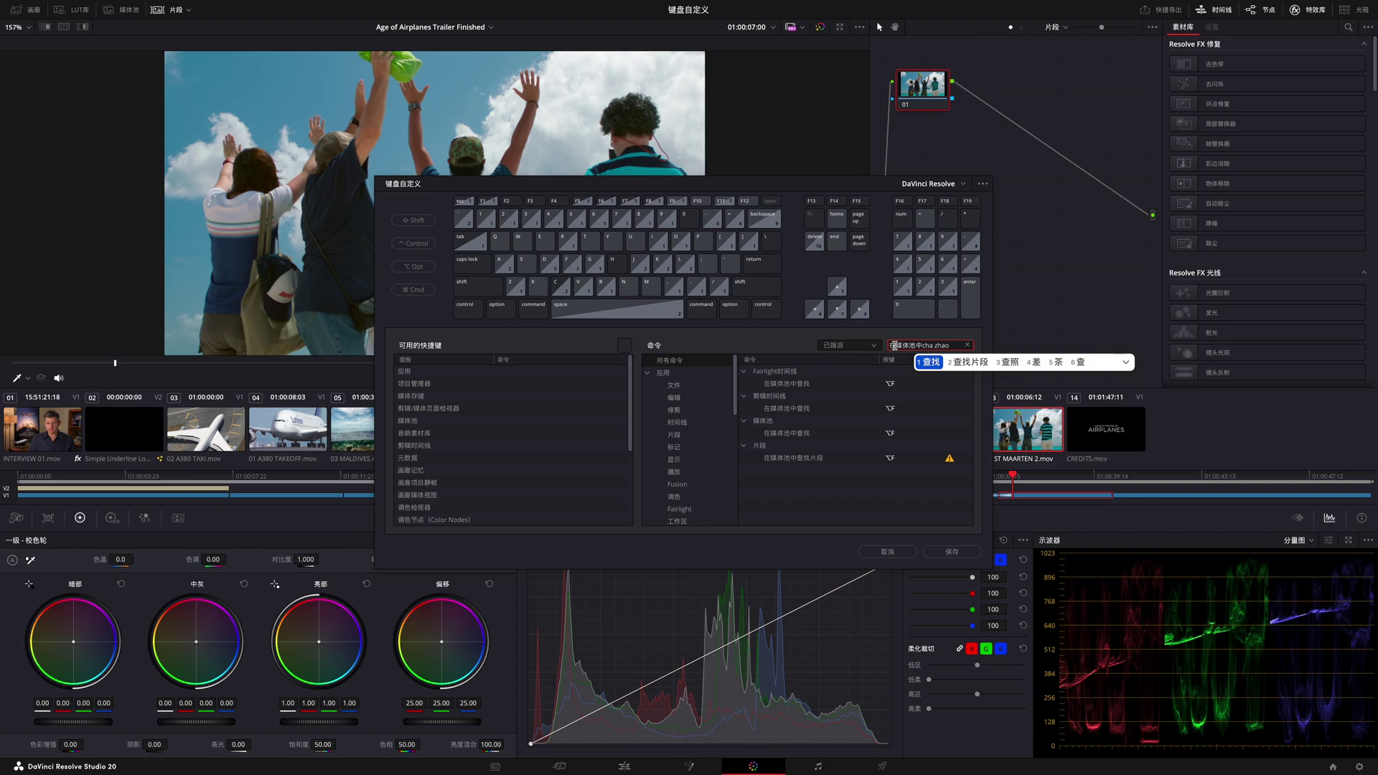
{"action": "type", "text": "pianduan"}
{"action": "key", "text": "space"}
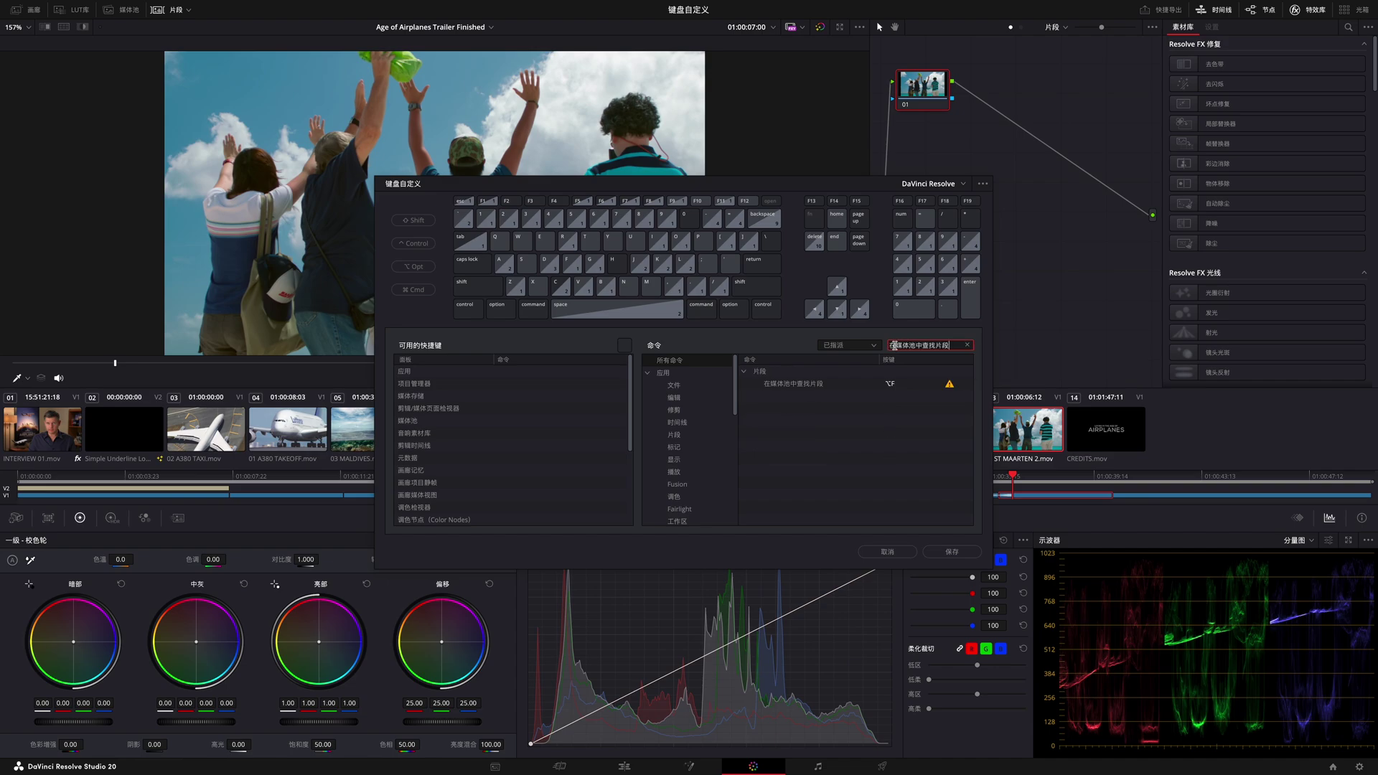
{"action": "left_click", "coordinate": [891, 383]}
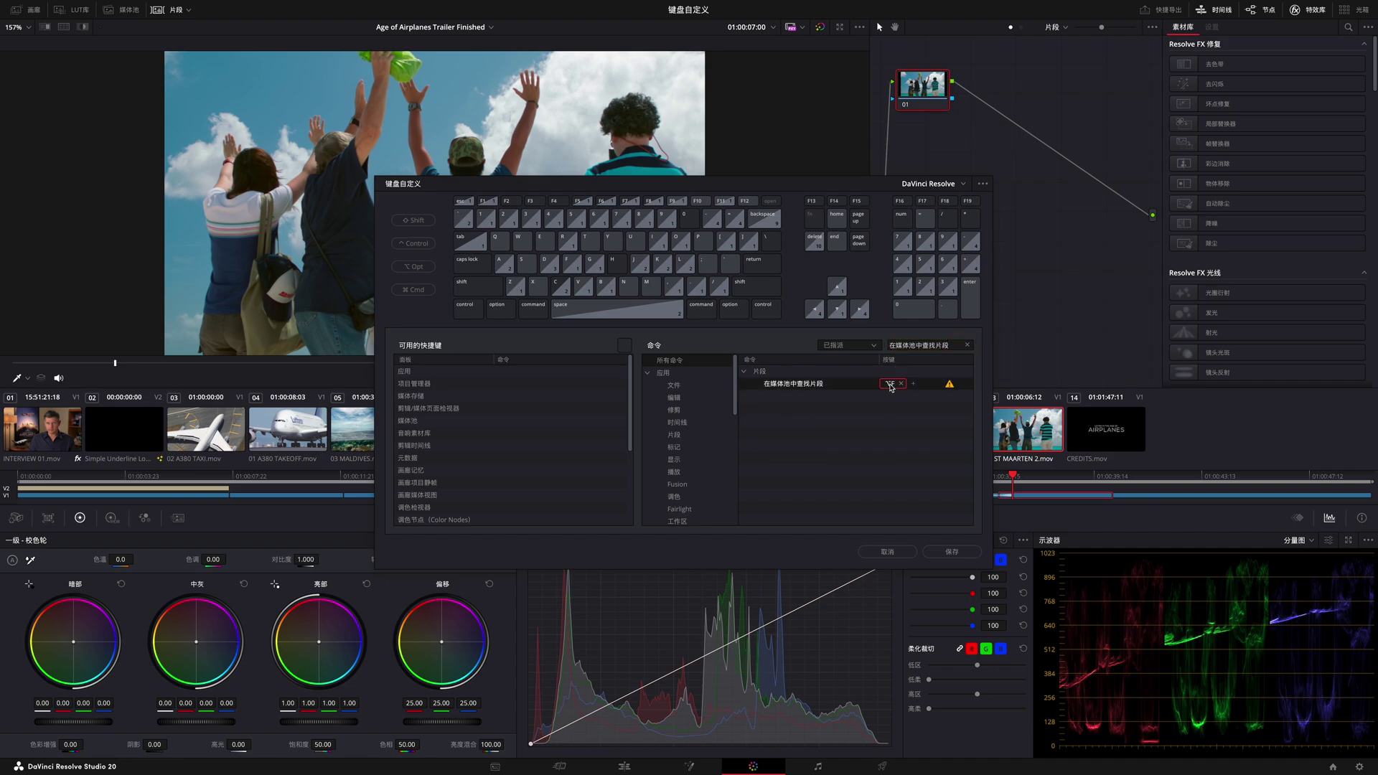
{"action": "key", "text": "alt+g"}
Step: Clear the search and check the Opt-key combinations, including Opt+S and the unassigned Opt+A
{"action": "left_click", "coordinate": [967, 344]}
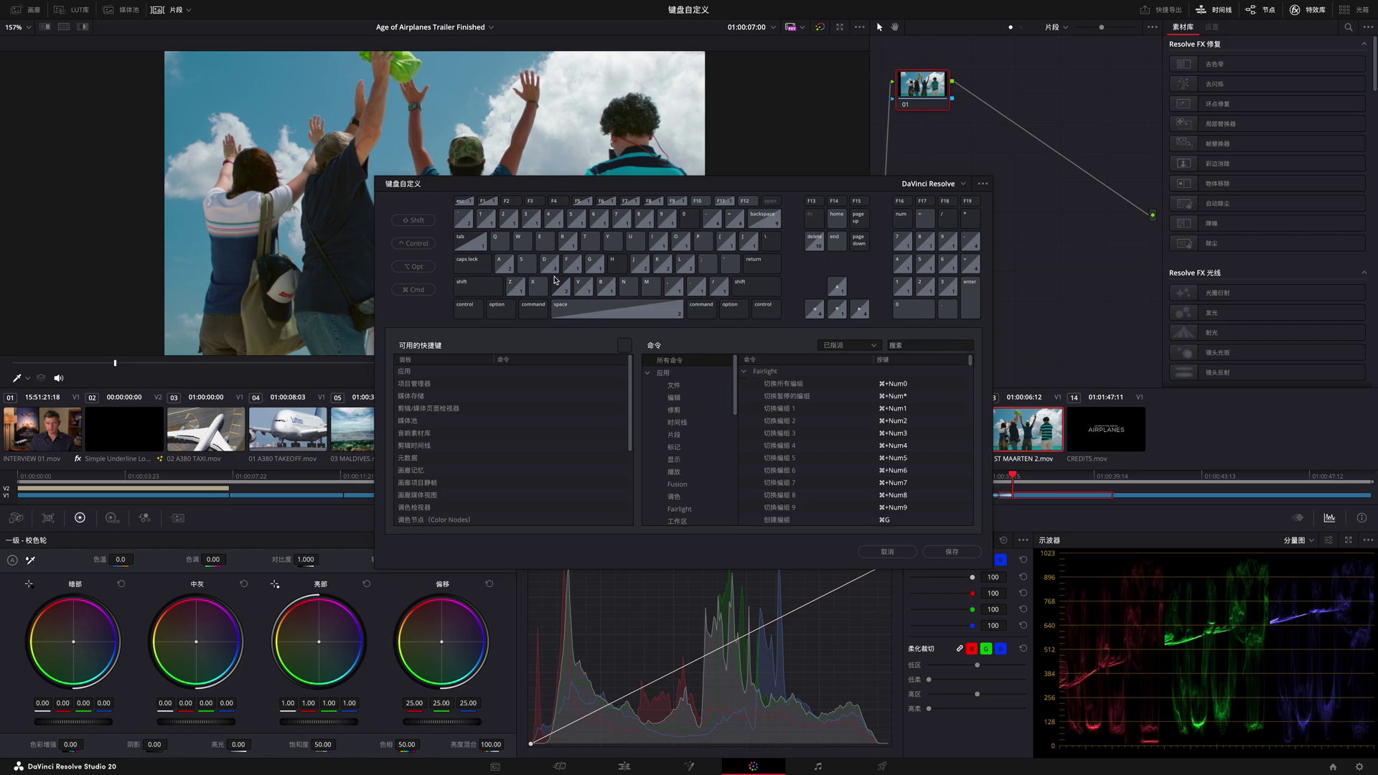
{"action": "left_click", "coordinate": [428, 268]}
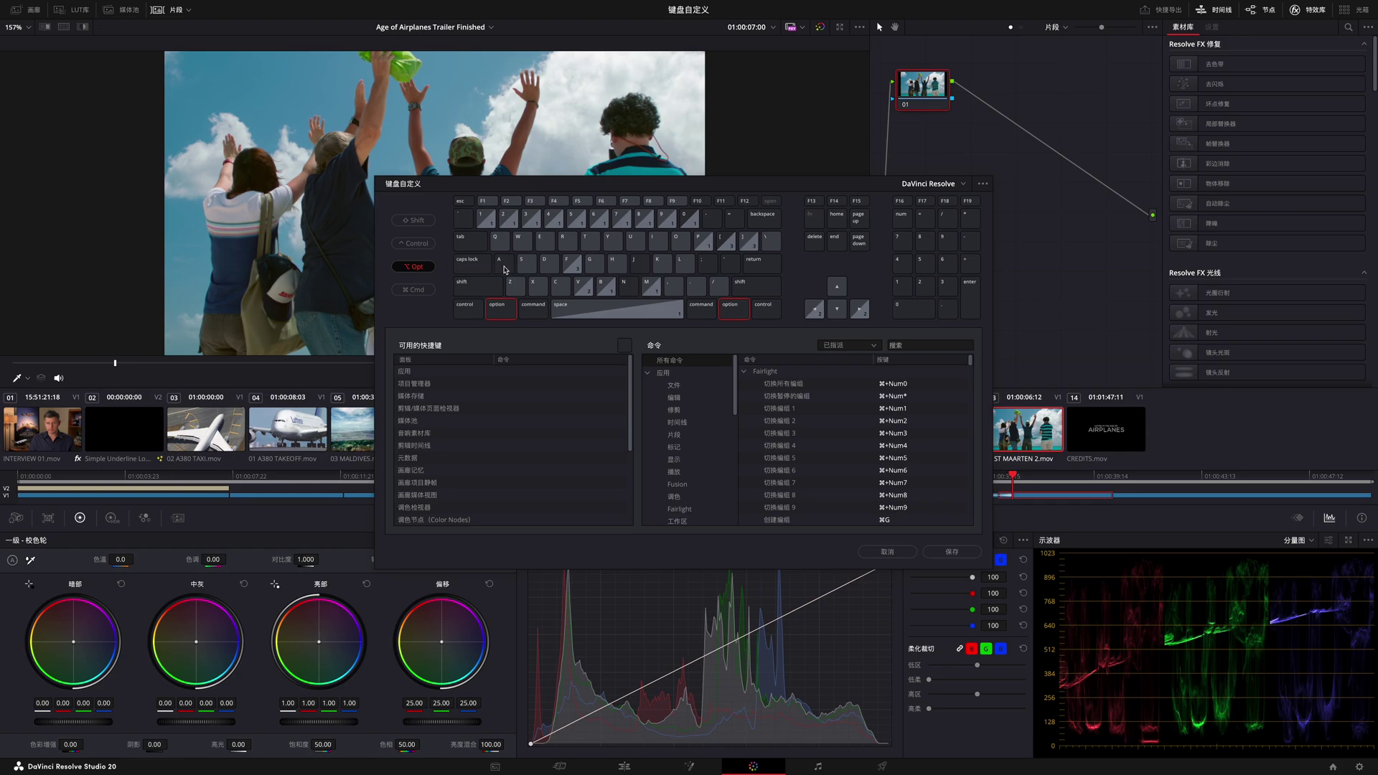
{"action": "left_click", "coordinate": [527, 267]}
{"action": "left_click", "coordinate": [506, 271]}
Step: Save the current layout as a new preset named 'DaVinci Resolve1'
{"action": "left_click", "coordinate": [979, 186]}
{"action": "left_click", "coordinate": [978, 201]}
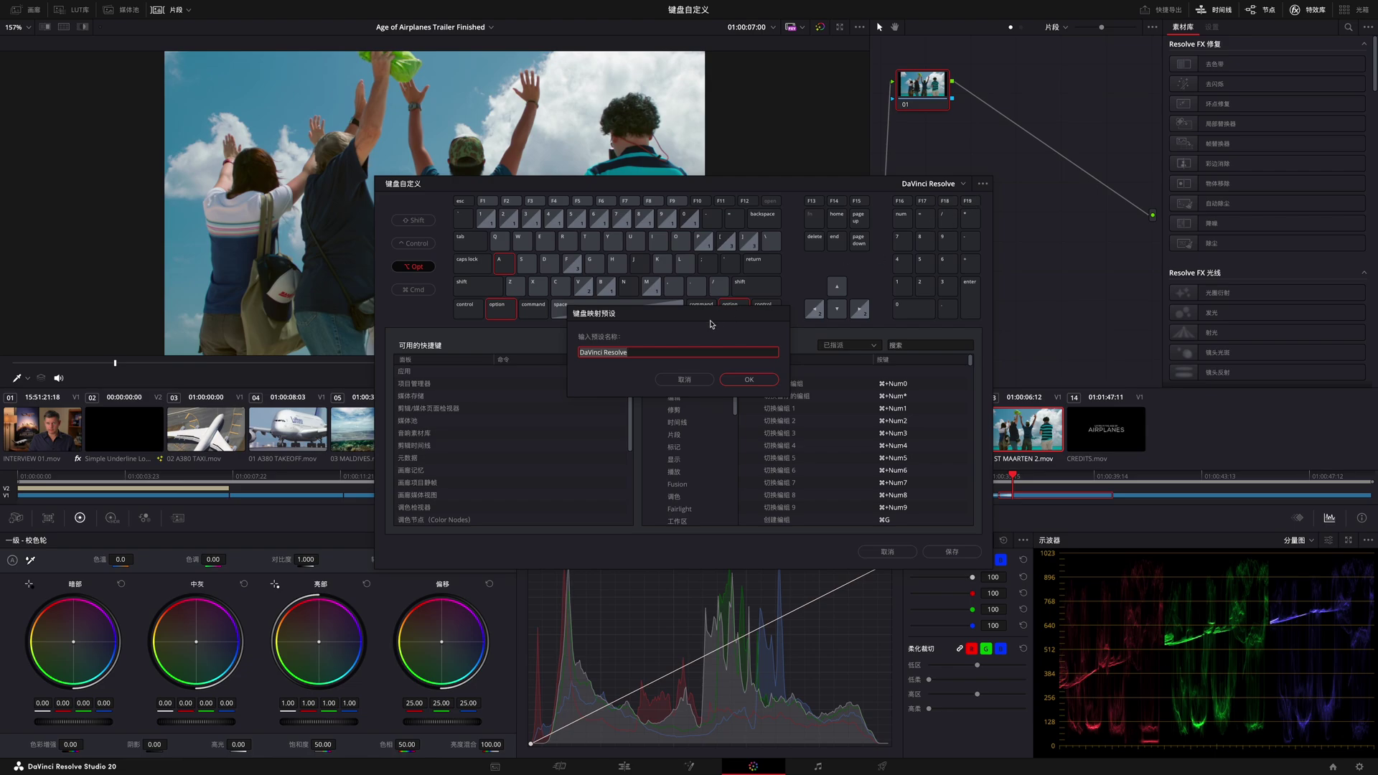
{"action": "left_click", "coordinate": [669, 352]}
{"action": "type", "text": "1"}
{"action": "left_click", "coordinate": [740, 380]}
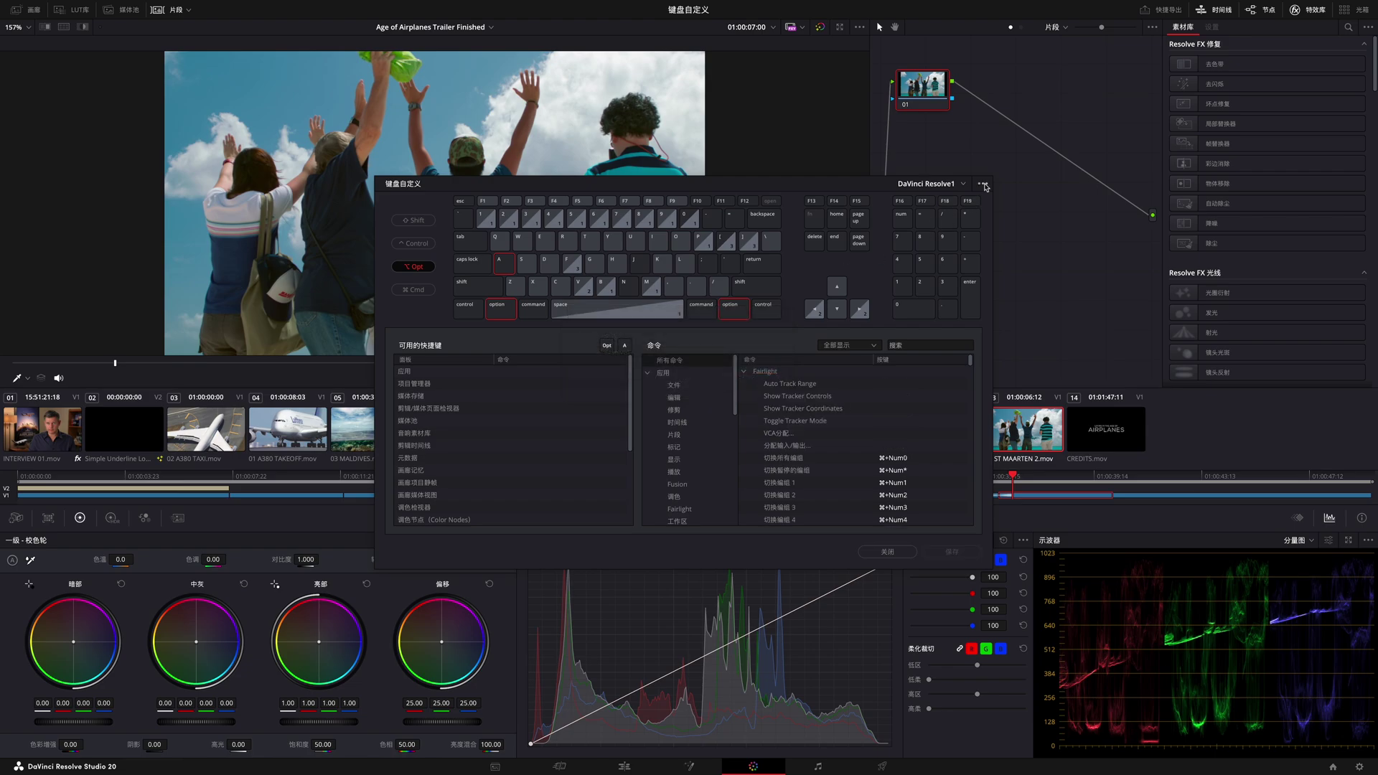
{"action": "left_click", "coordinate": [983, 183]}
Step: Export the DaVinci Resolve1 preset as a text file into Documents/键盘自定义
{"action": "mouse_move", "coordinate": [969, 229]}
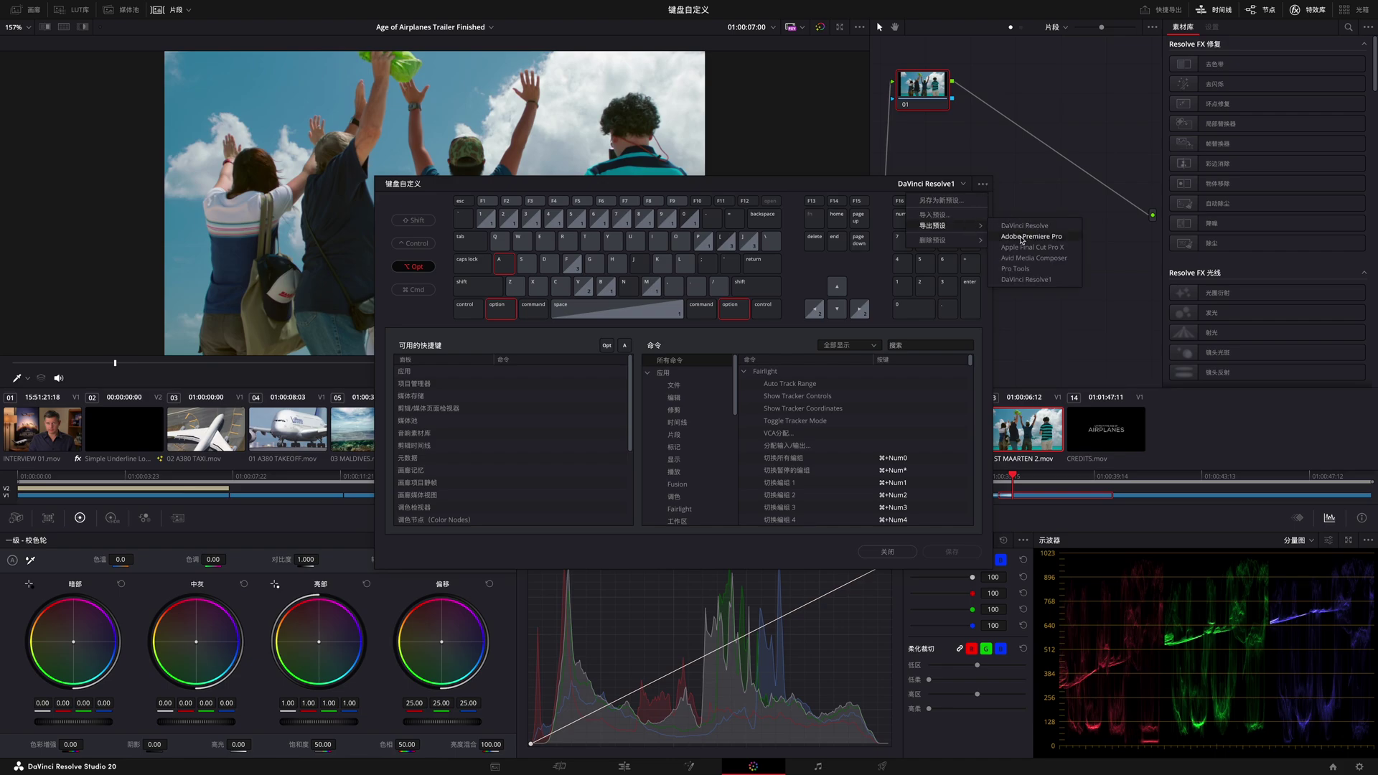
{"action": "left_click", "coordinate": [1034, 280]}
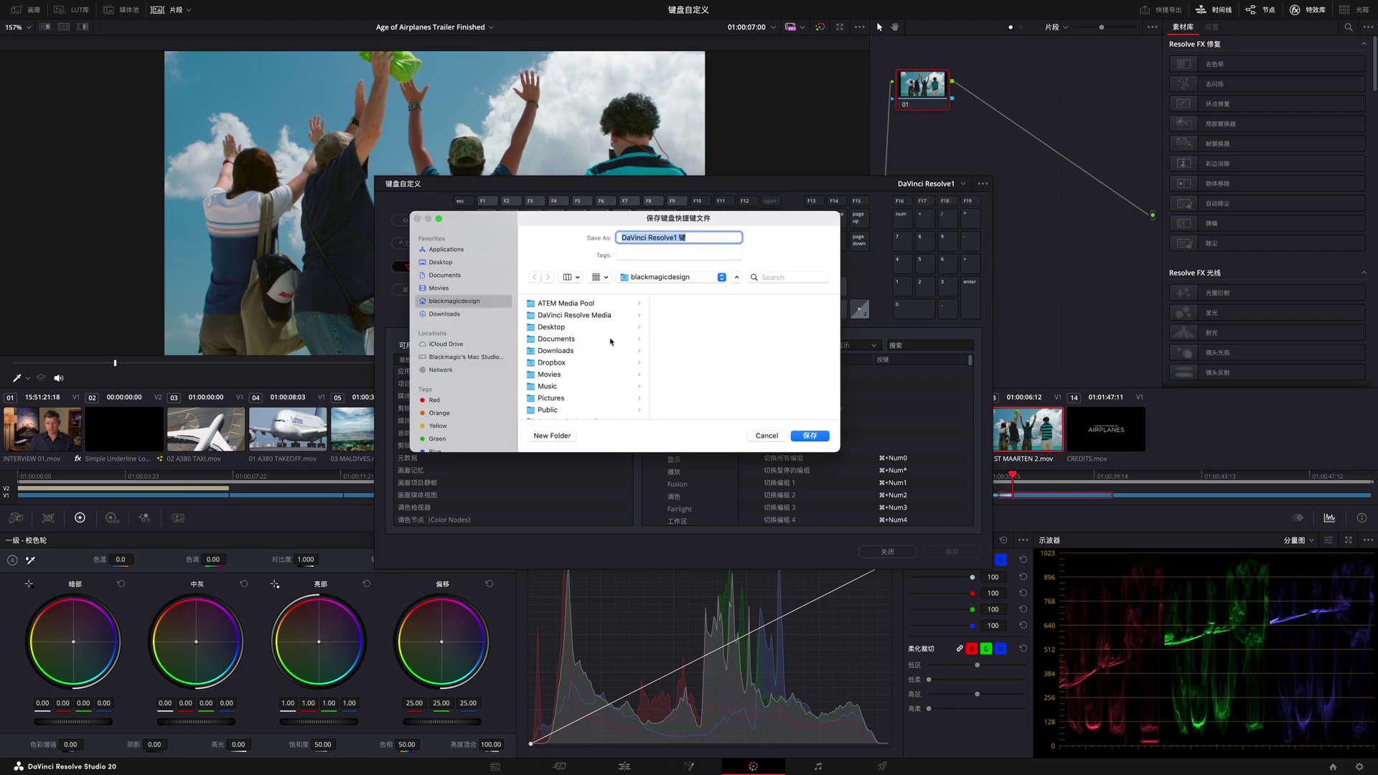
{"action": "left_click", "coordinate": [613, 339]}
{"action": "left_click", "coordinate": [685, 304]}
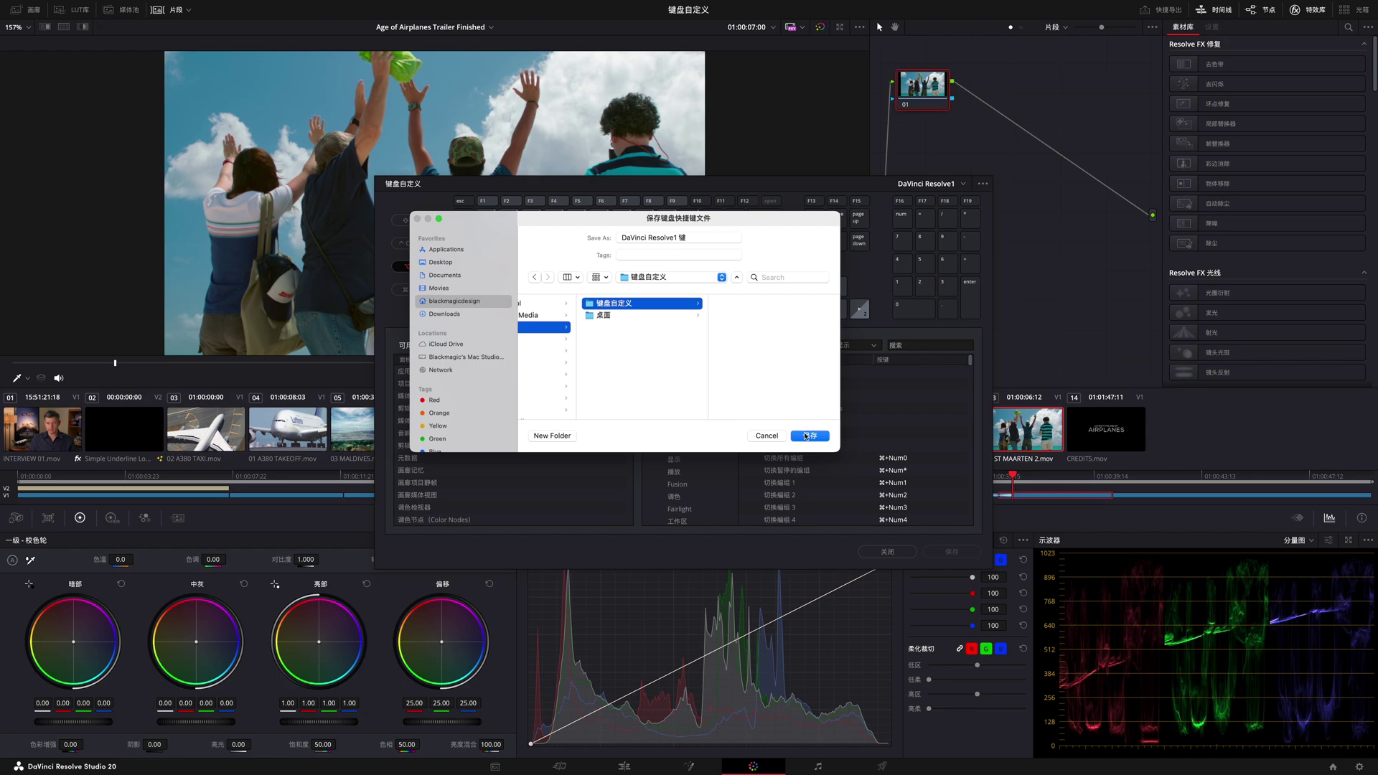
{"action": "left_click", "coordinate": [805, 435]}
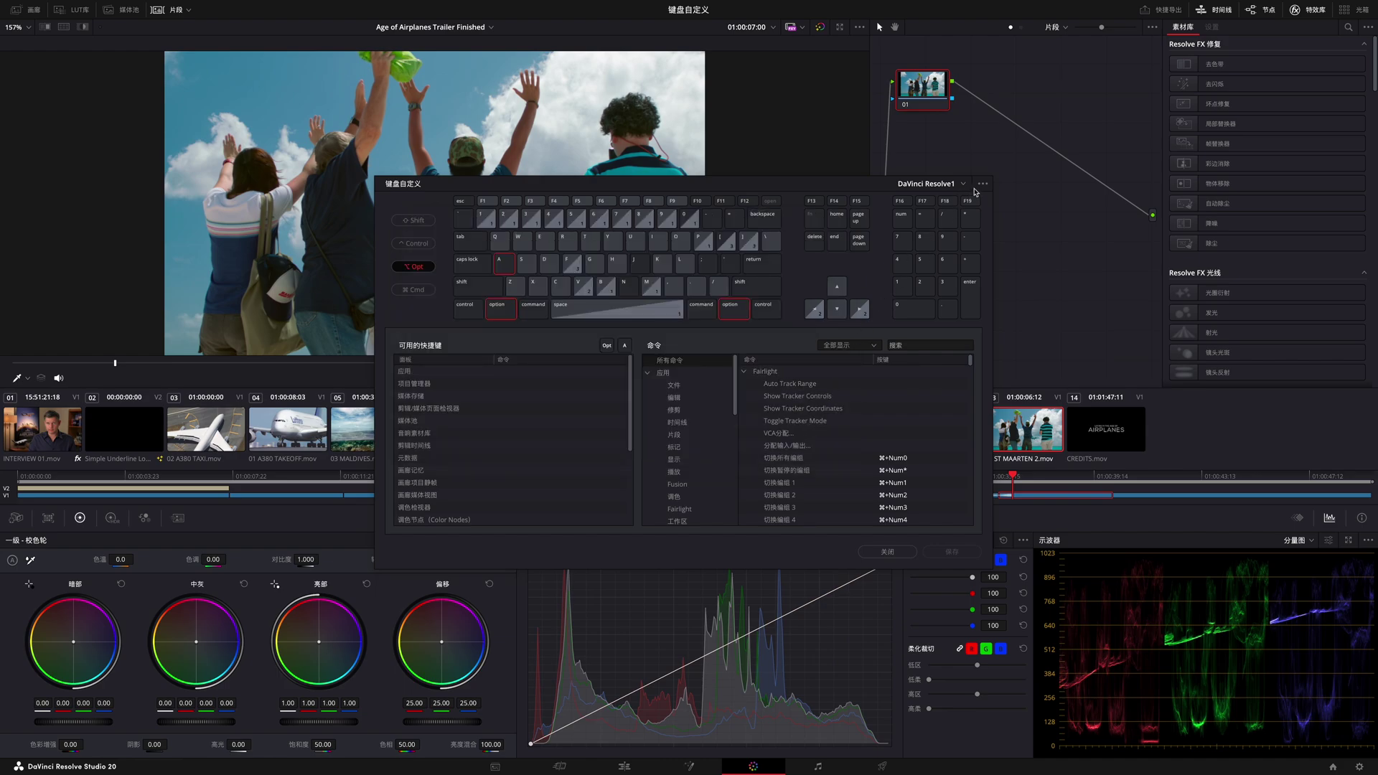
Step: Import 'DaVinci Resolve1 键.txt' back as a keyboard preset
{"action": "left_click", "coordinate": [982, 185]}
{"action": "left_click", "coordinate": [940, 215]}
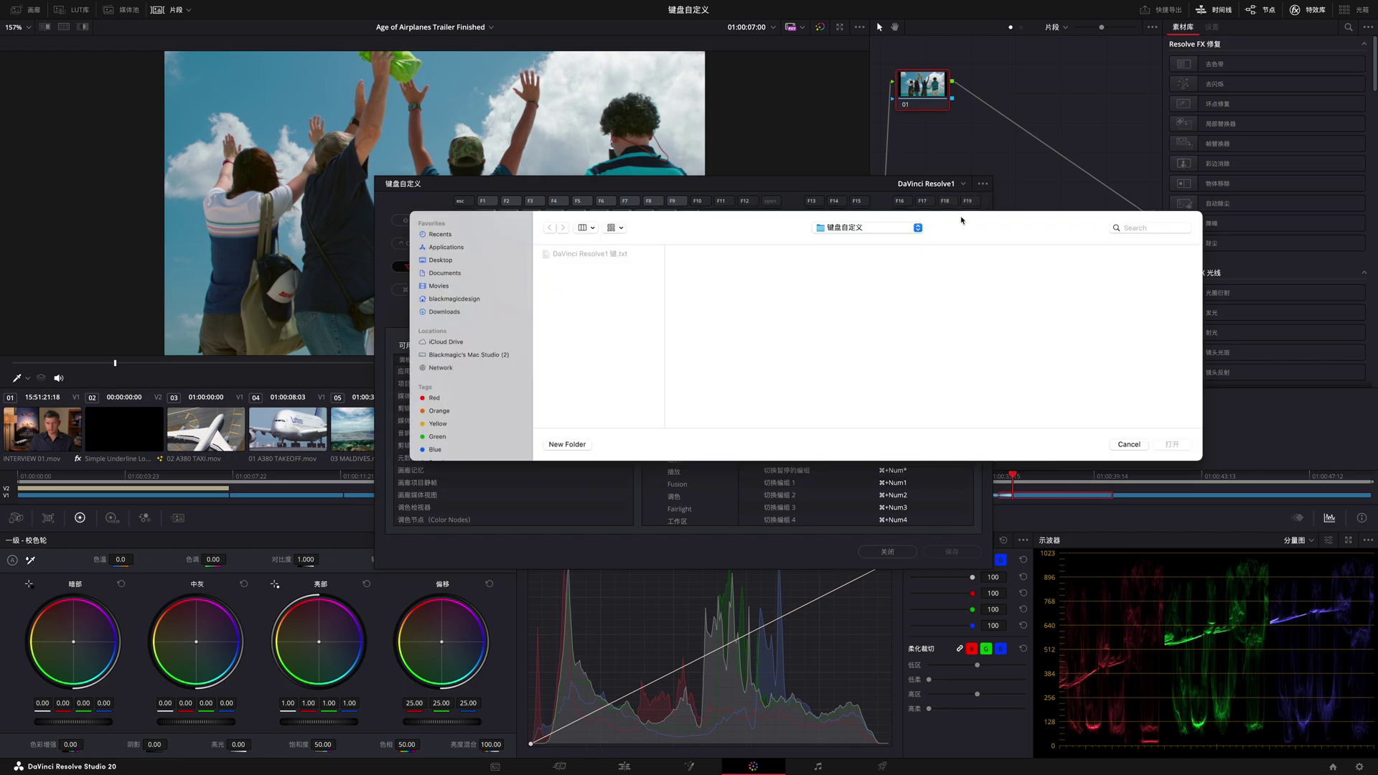
{"action": "left_click", "coordinate": [621, 256]}
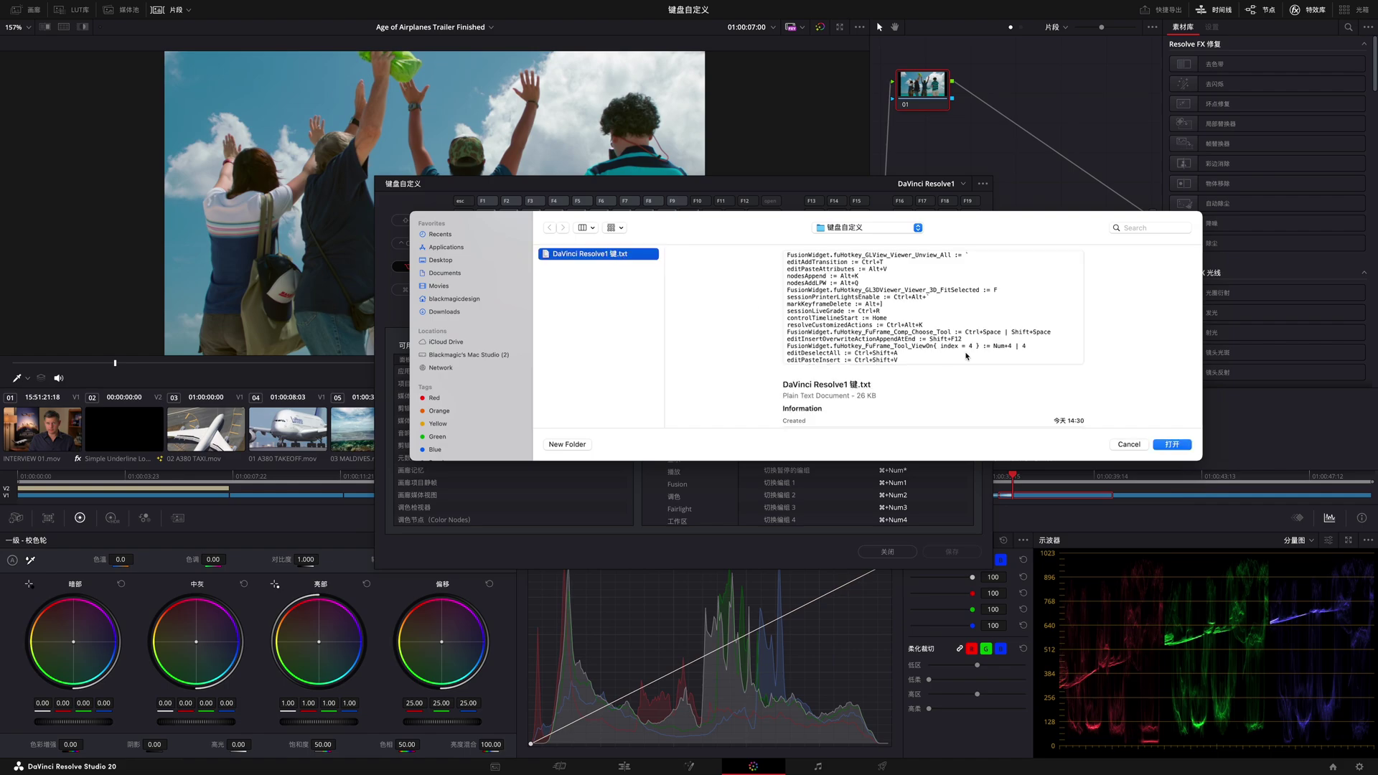
{"action": "left_click", "coordinate": [1181, 446]}
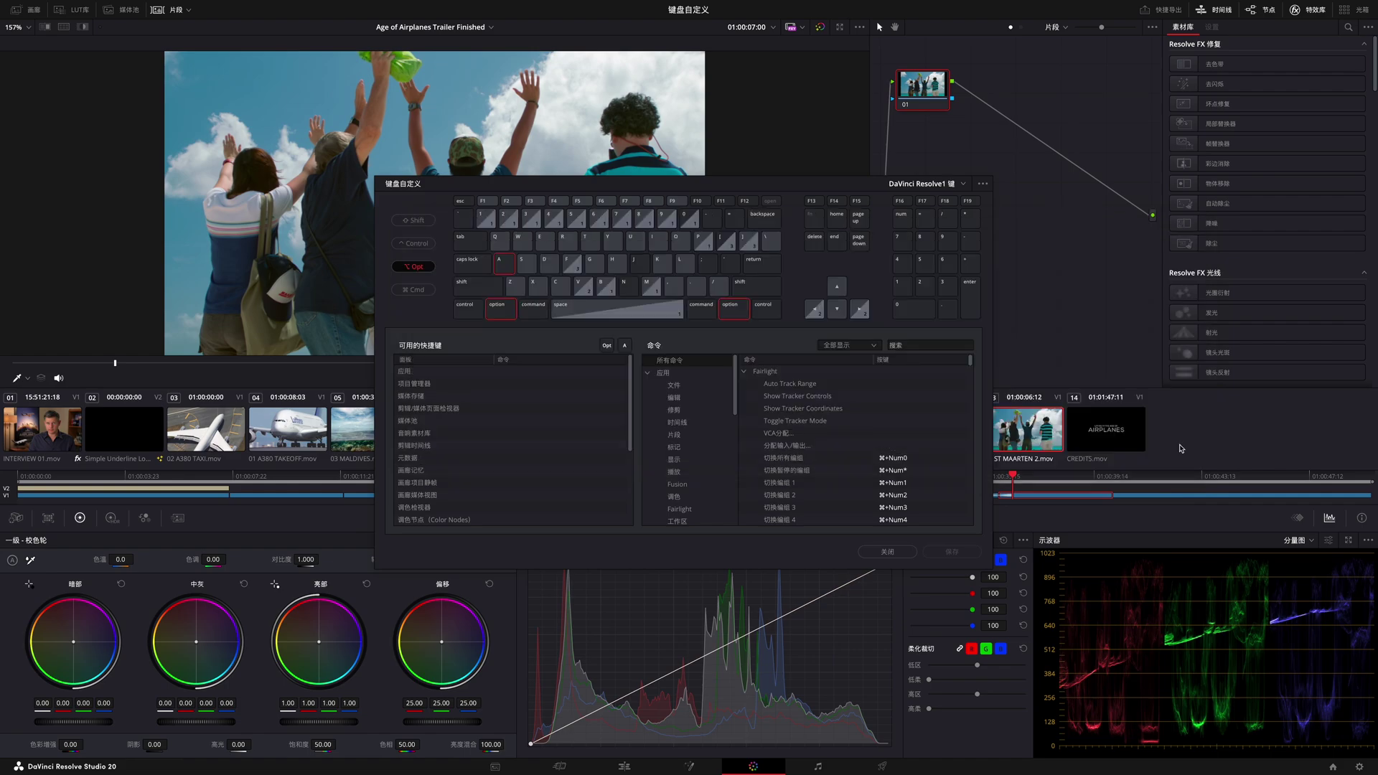
Step: Delete the 'DaVinci Resolve1 键' preset via 删除预设 and confirm the deletion
{"action": "left_click", "coordinate": [984, 186]}
{"action": "mouse_move", "coordinate": [962, 241]}
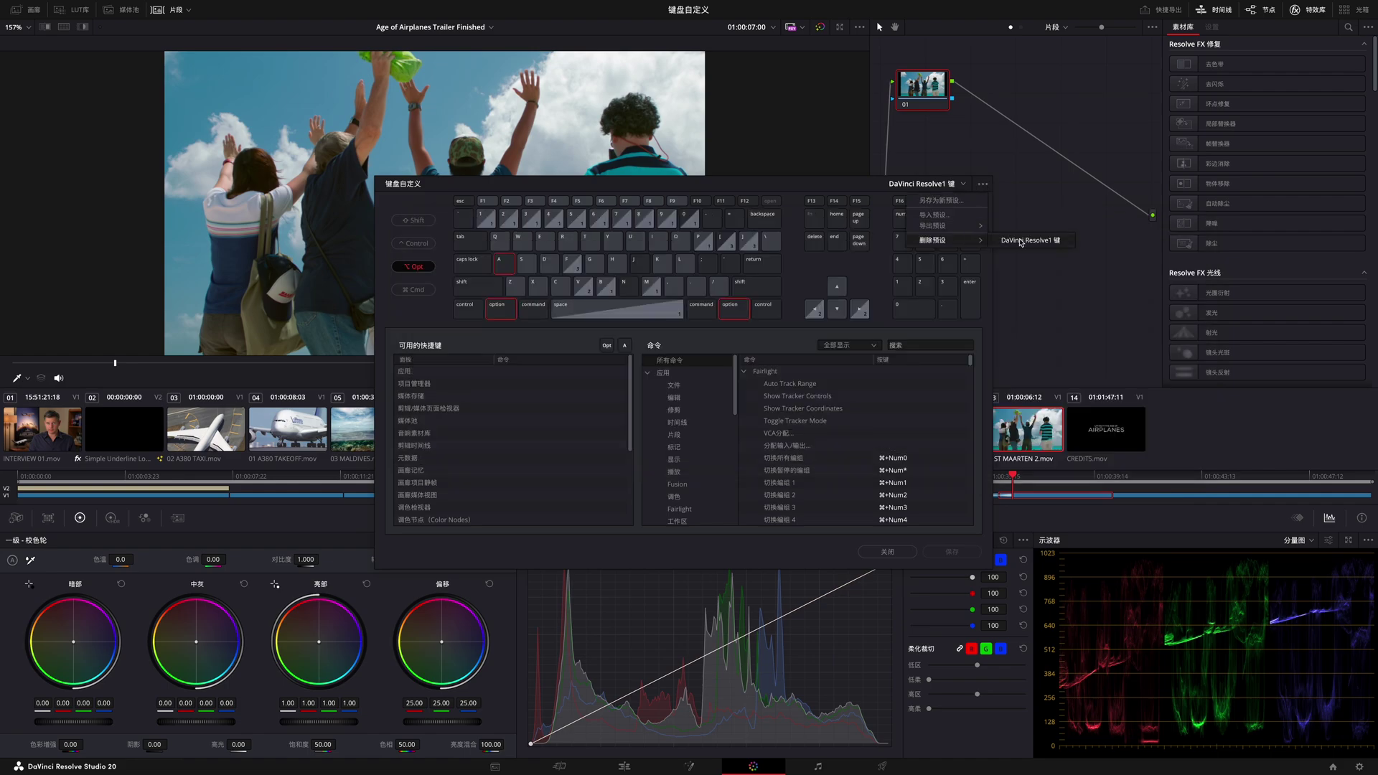
{"action": "left_click", "coordinate": [1012, 242]}
{"action": "left_click", "coordinate": [790, 429]}
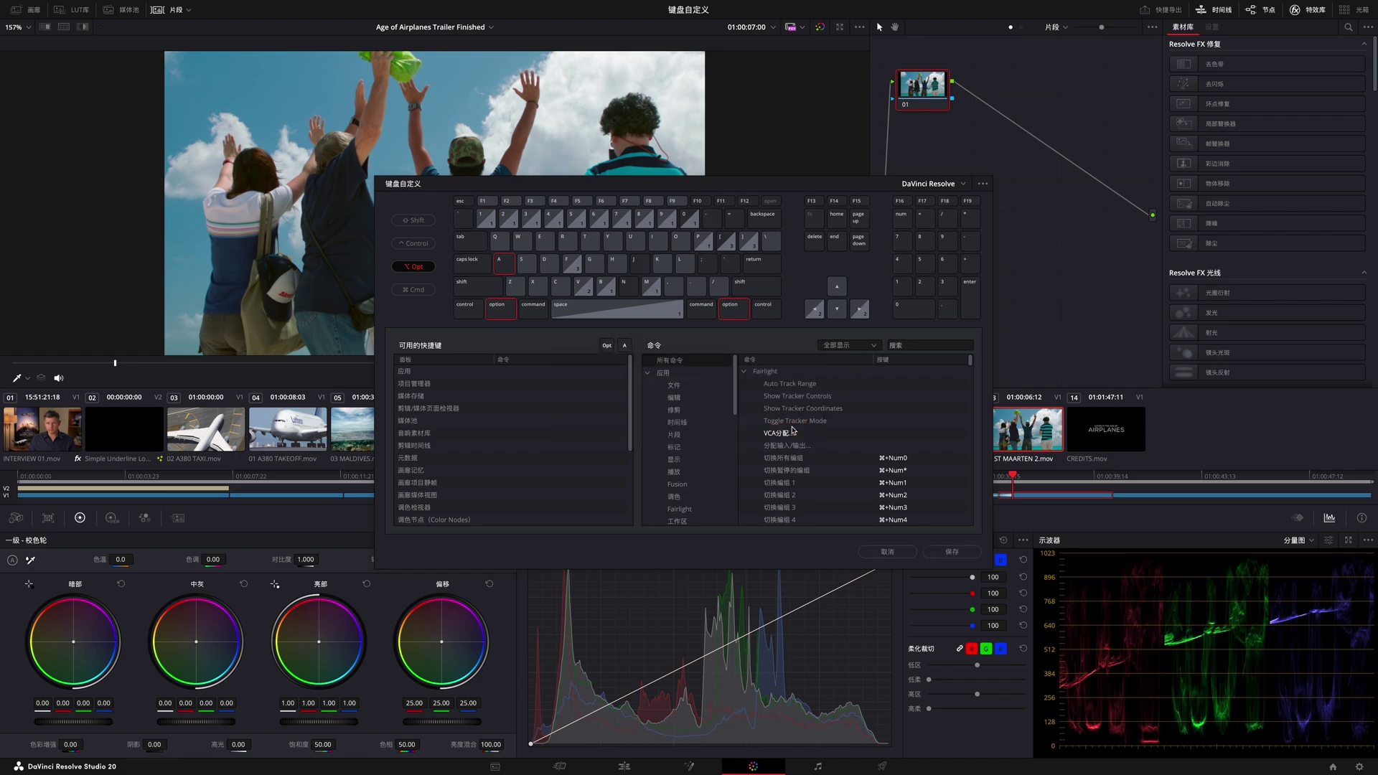